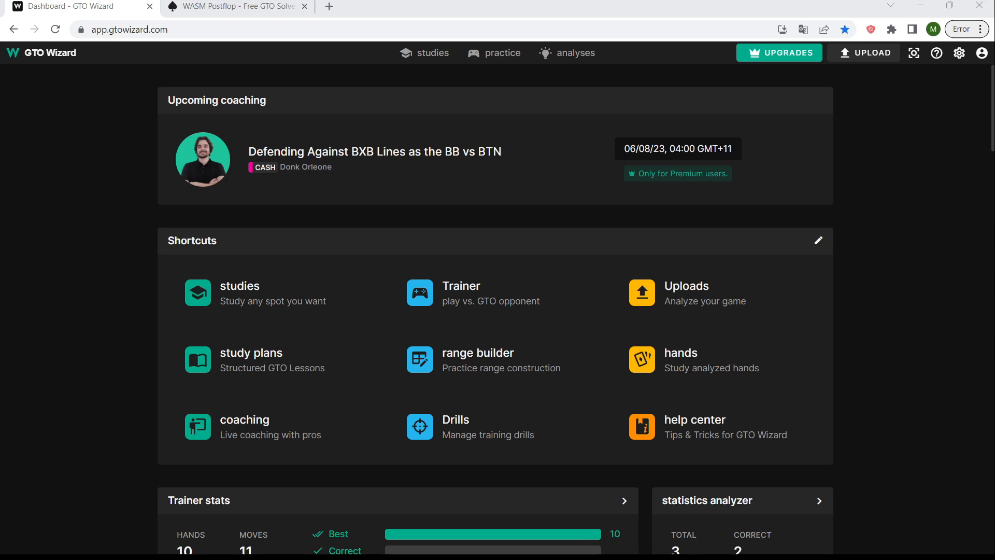
- Switch to the WASM Postflop site and open the OOP range for editing
left_click(593, 259)
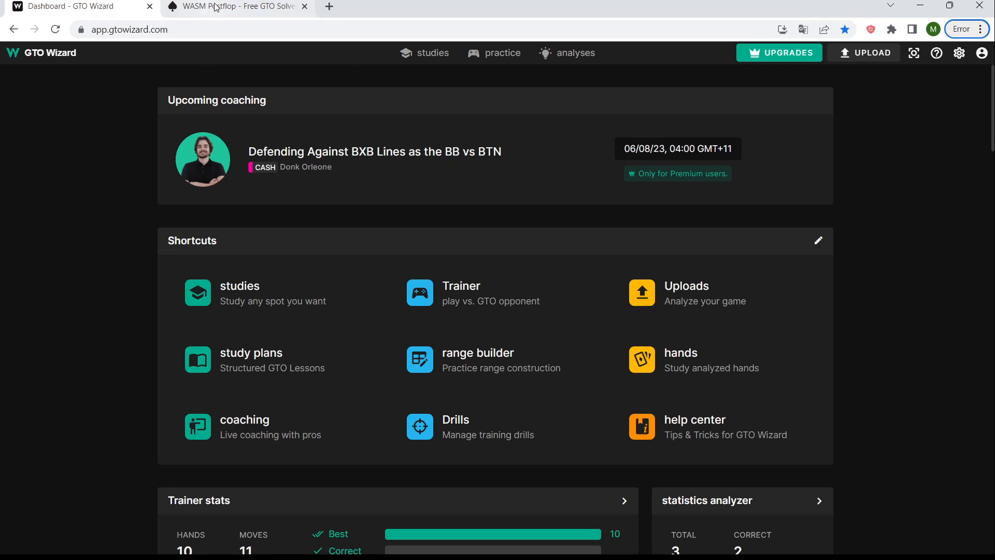
left_click(230, 5)
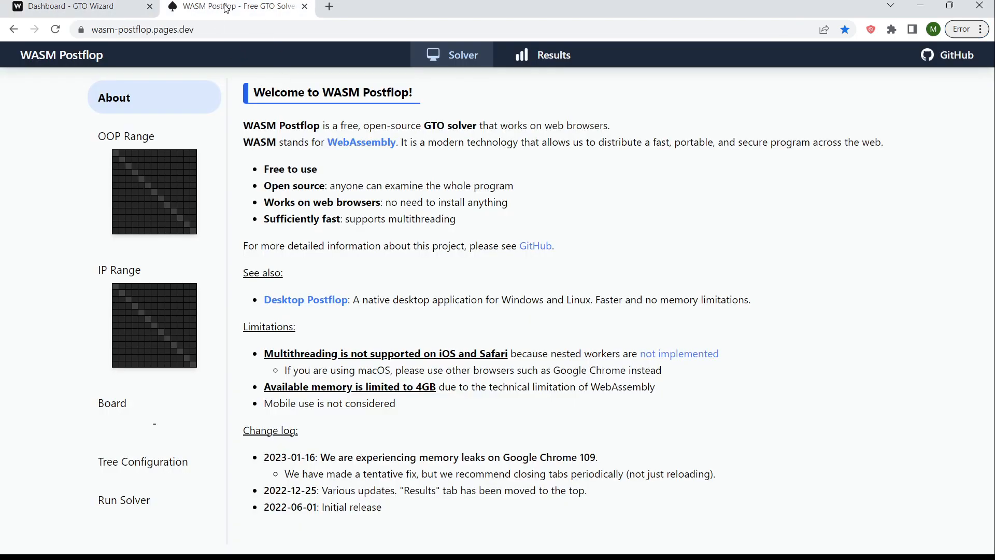
left_click(276, 28)
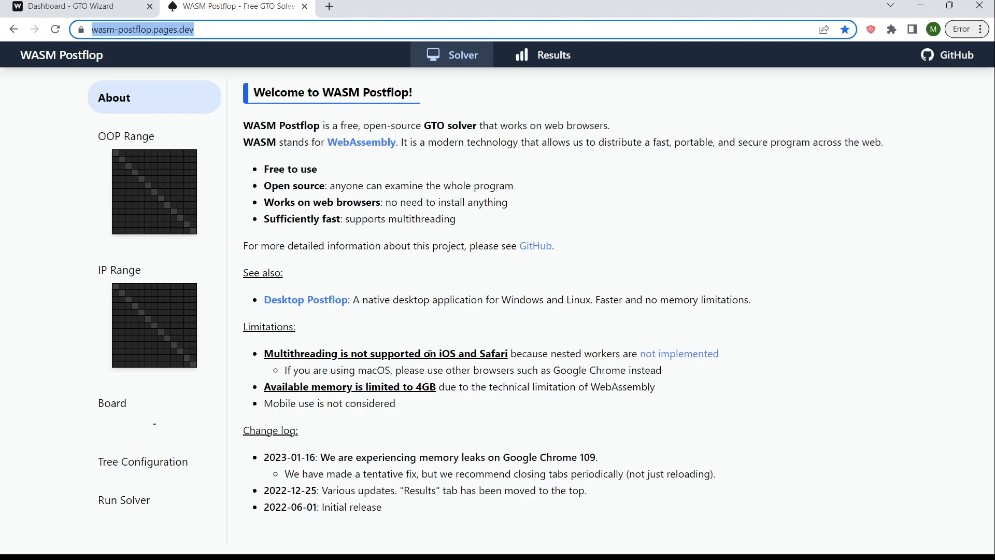
left_click(145, 168)
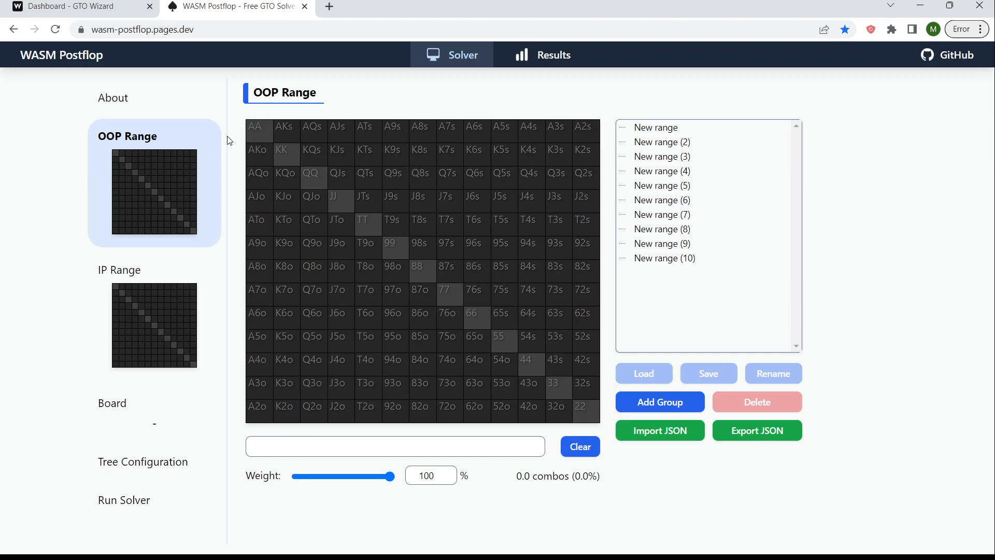
- Add AA, QQ, JJ, suited aces AKs to AJs and offsuit aces AKo to AJo to the OOP range
mouse_move(267, 139)
left_mouse_down()
mouse_move(328, 127)
mouse_move(341, 136)
left_mouse_up()
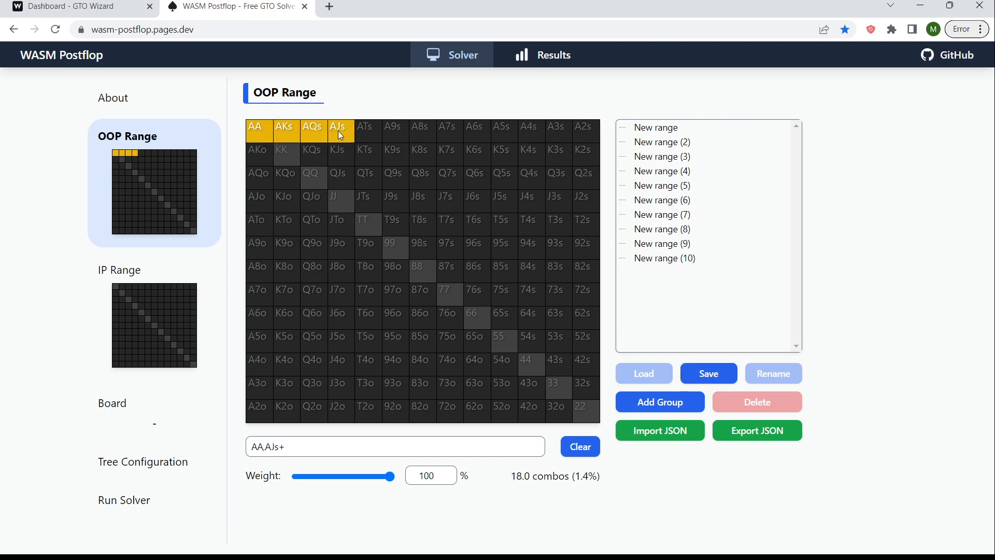
left_click(264, 181)
left_click(258, 154)
left_click(313, 176)
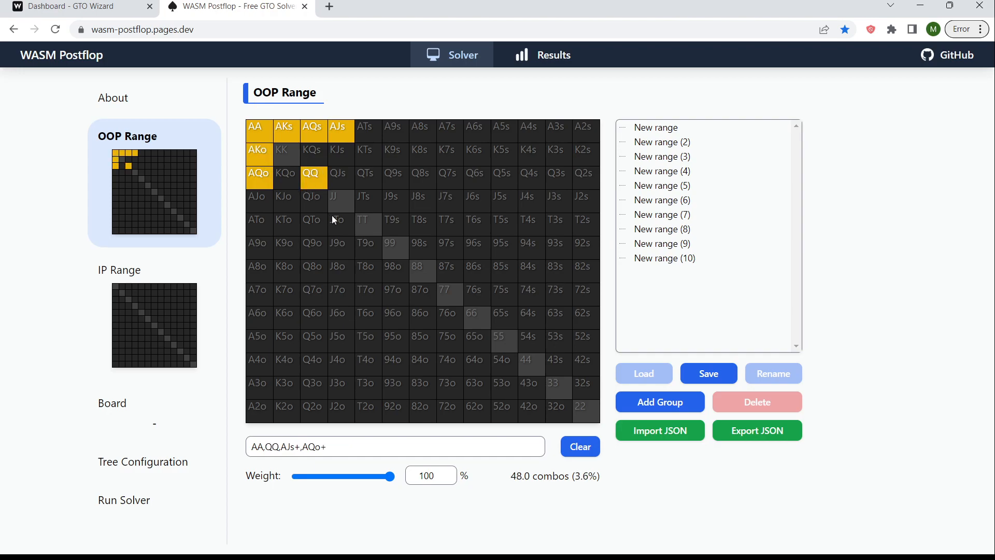
left_click(340, 202)
left_click(265, 203)
- Extend the OOP range with KQs, KJs, KQo, A5s, A4s, A2s, 65s and TT, leaving KJo out
left_click_drag(315, 163, 292, 206)
left_click(336, 163)
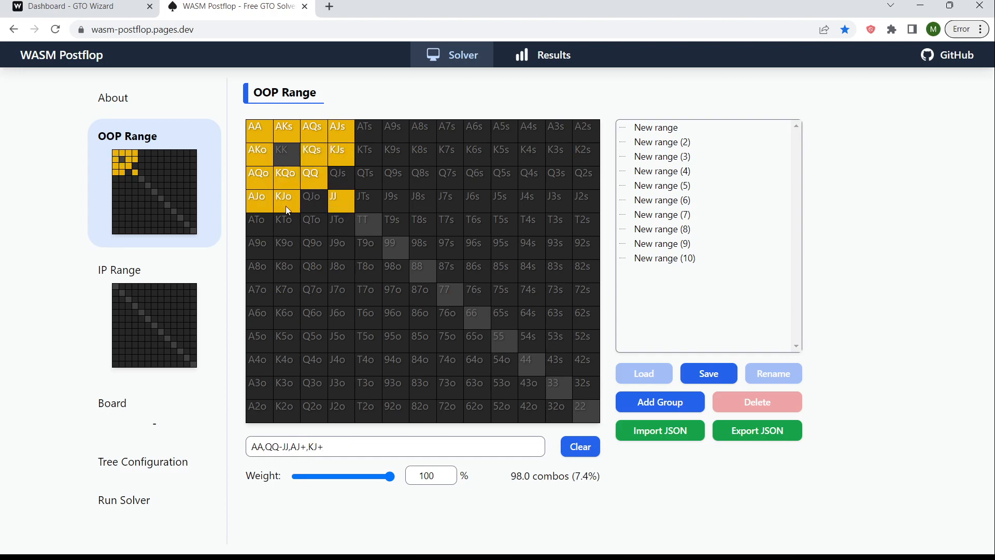
left_click(288, 205)
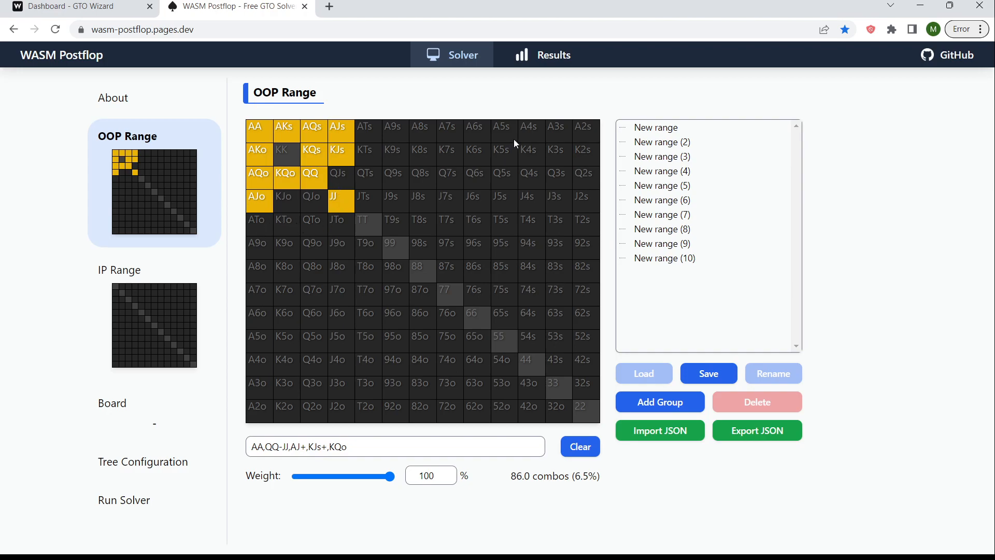
left_click_drag(510, 136, 529, 139)
left_click(577, 131)
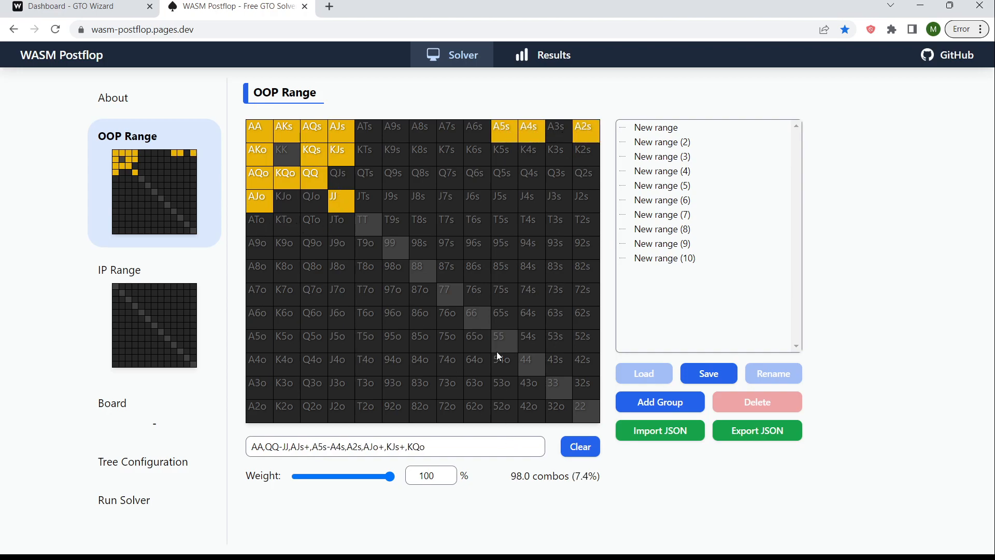
left_click(507, 314)
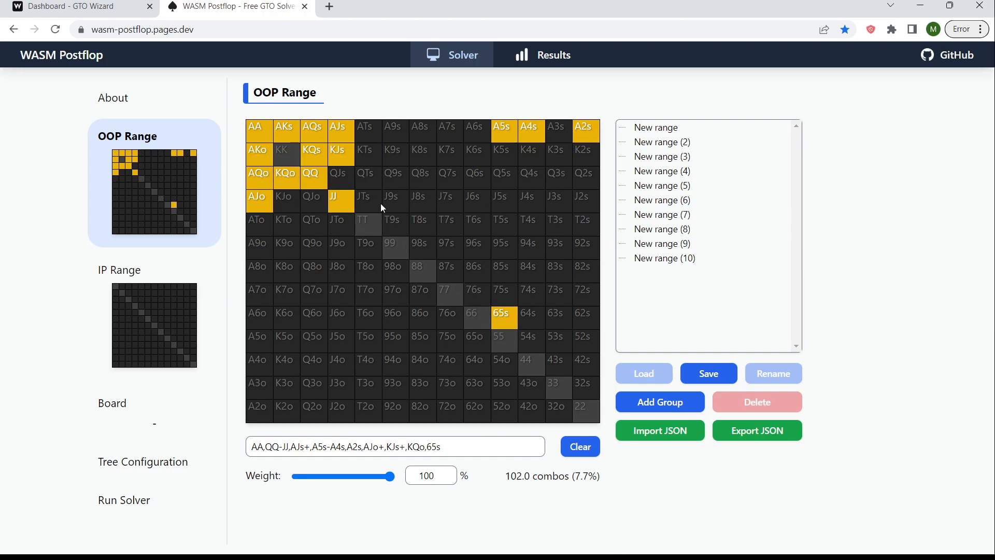
left_click(368, 224)
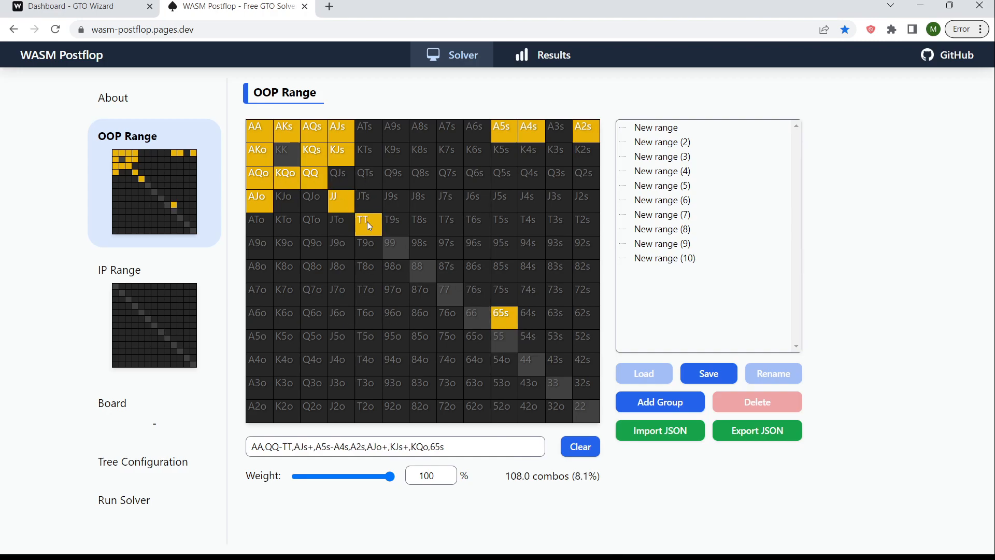
- Define the IP range as AA, KK, QQ, AKs and AKo
left_click(160, 314)
left_click_drag(254, 125, 321, 185)
left_click(284, 127)
left_click(259, 151)
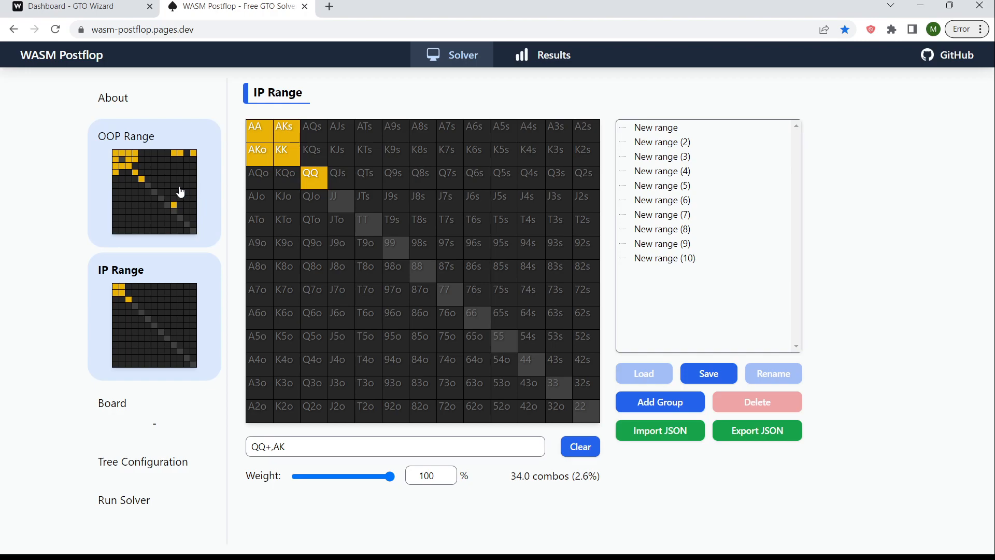
- Save the OOP range under the name "Call 4-Bet"
left_click(147, 194)
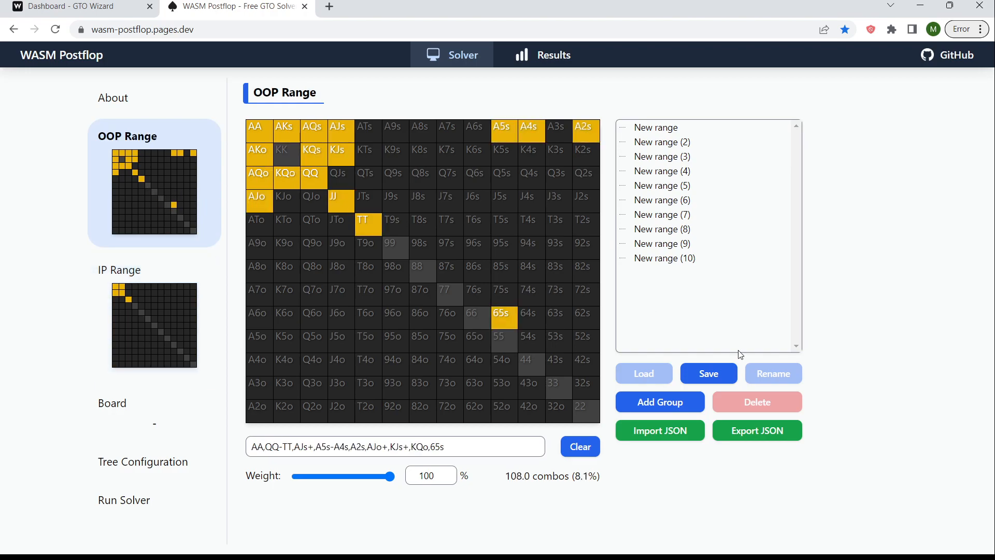
left_click(717, 373)
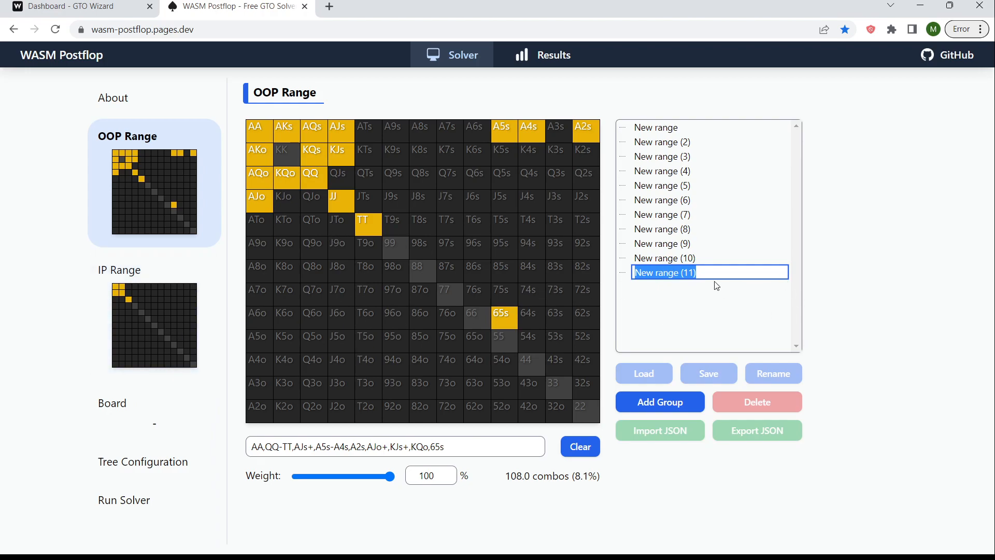
type("Call 4-Bet")
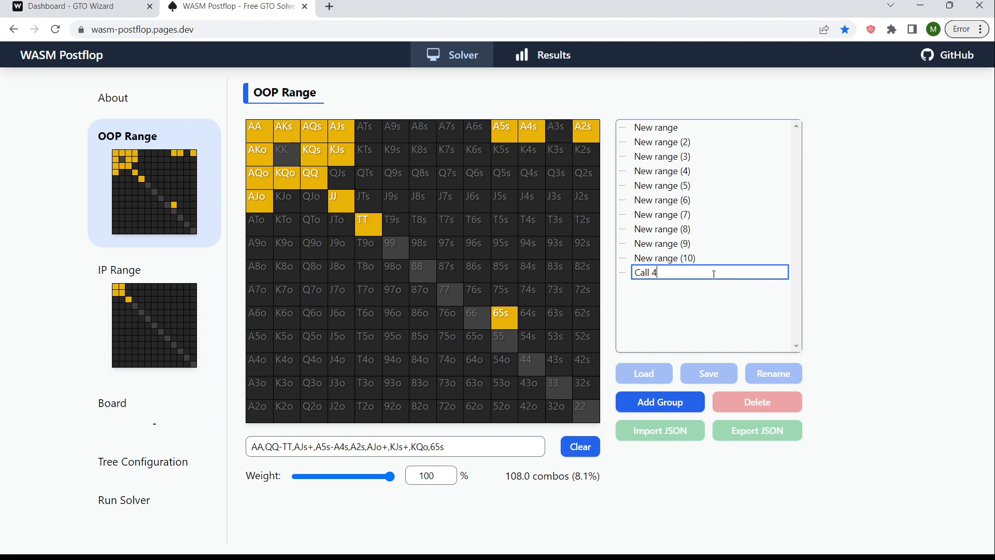
key("Return")
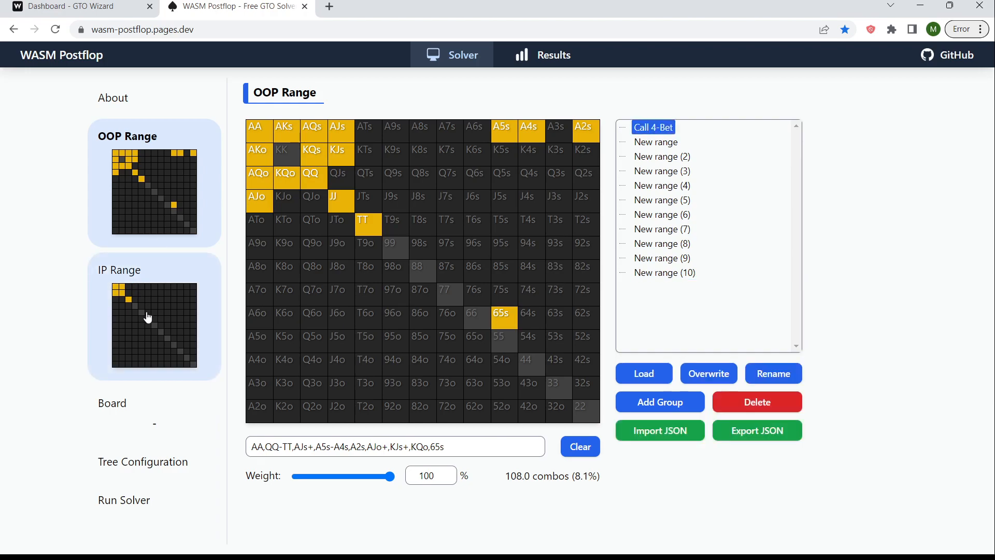
- Save the IP range under the name "Old Man Coffee"
left_click(141, 318)
left_click(705, 386)
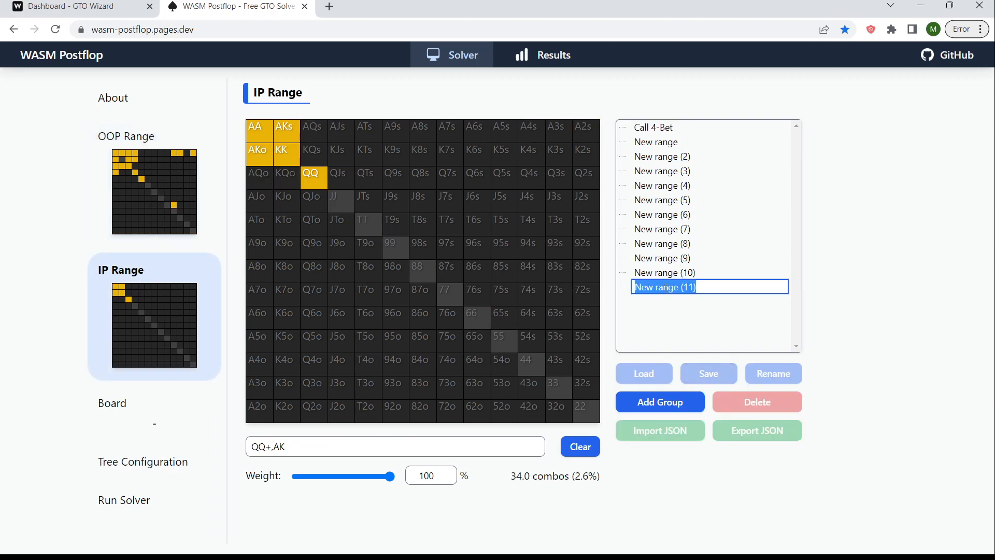
type("OLD M")
key("BackSpace")
key("BackSpace")
key("BackSpace")
key("BackSpace")
type("ld Man Coffee")
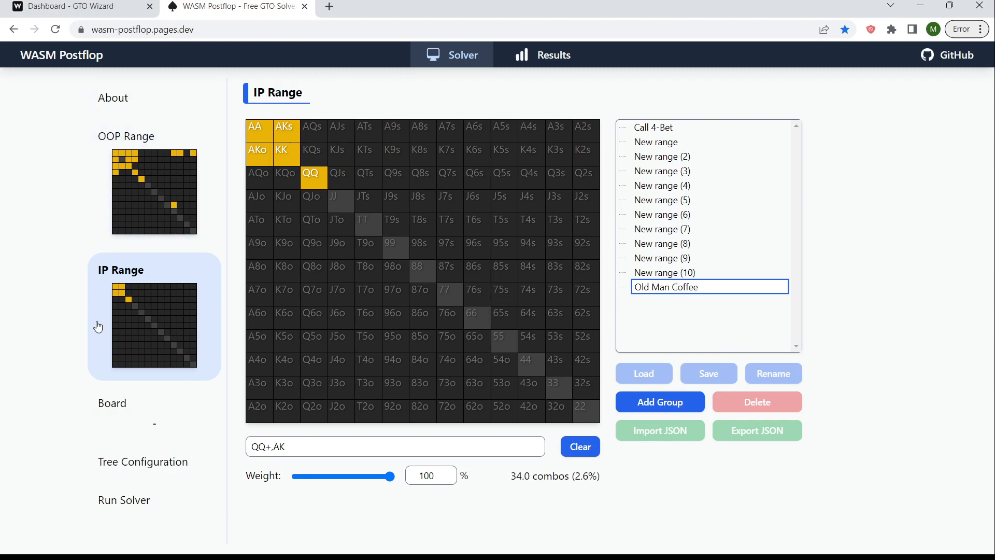
- Set the board's flop to queen of spades, king of diamonds and six of clubs
left_click(156, 413)
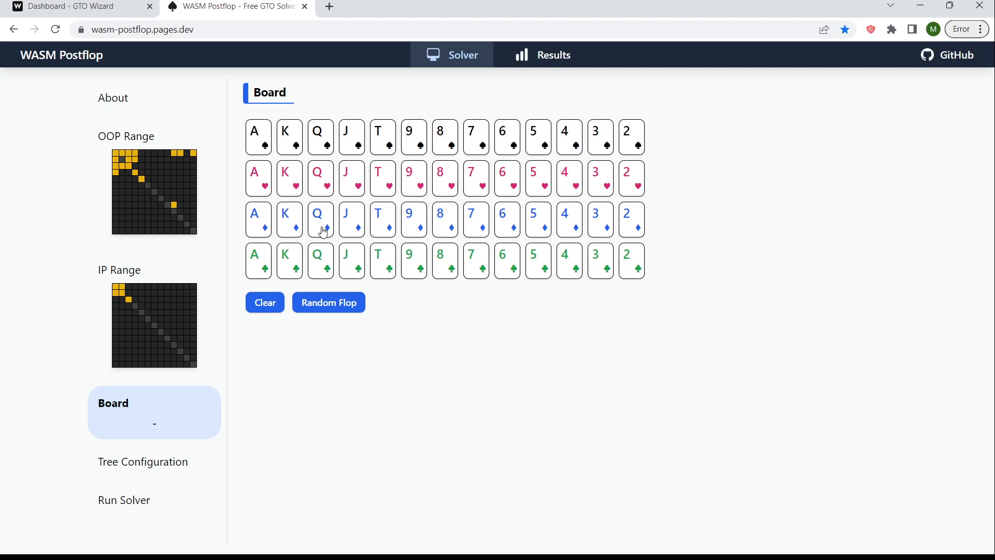
left_click(324, 138)
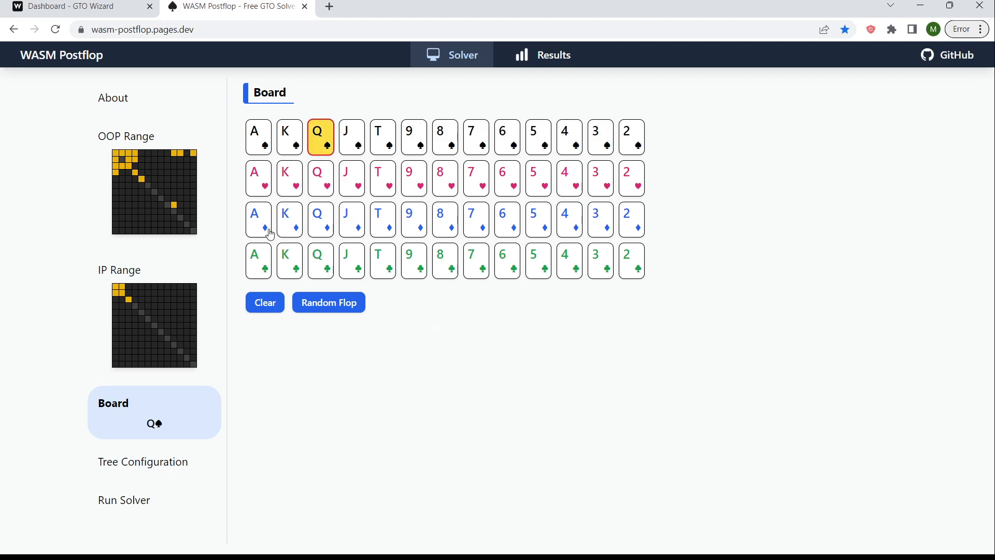
left_click(286, 233)
left_click(507, 264)
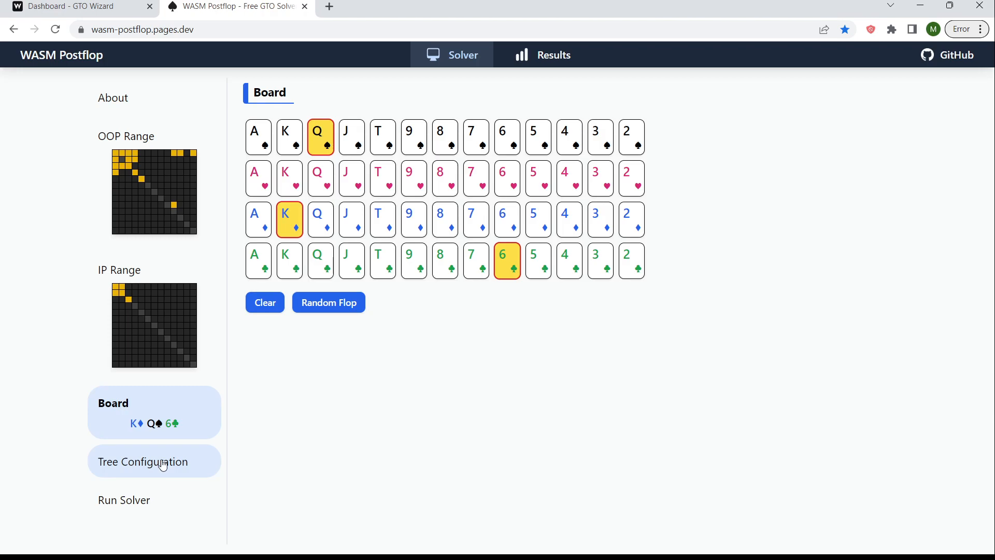
- Set the tree configuration's starting pot to 40 and effective stack to 200
left_click(147, 461)
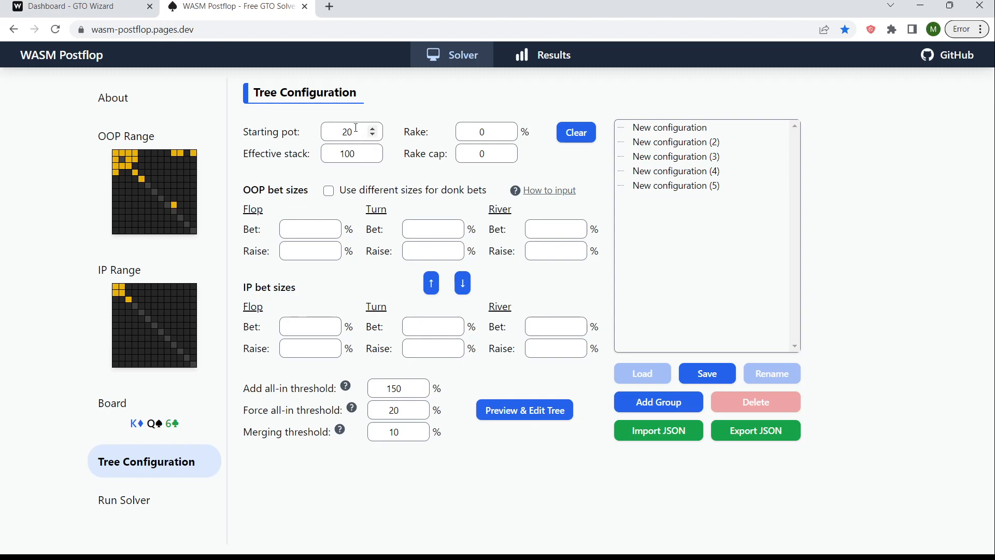
left_click(289, 229)
left_click(355, 131)
left_click(328, 228)
left_click(351, 124)
double_click(356, 130)
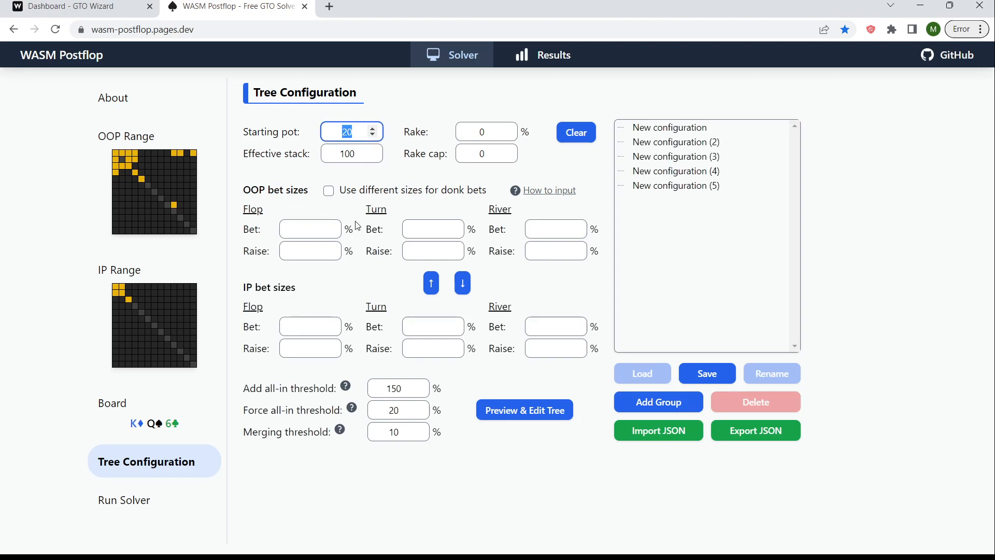
type("40")
key("Tab")
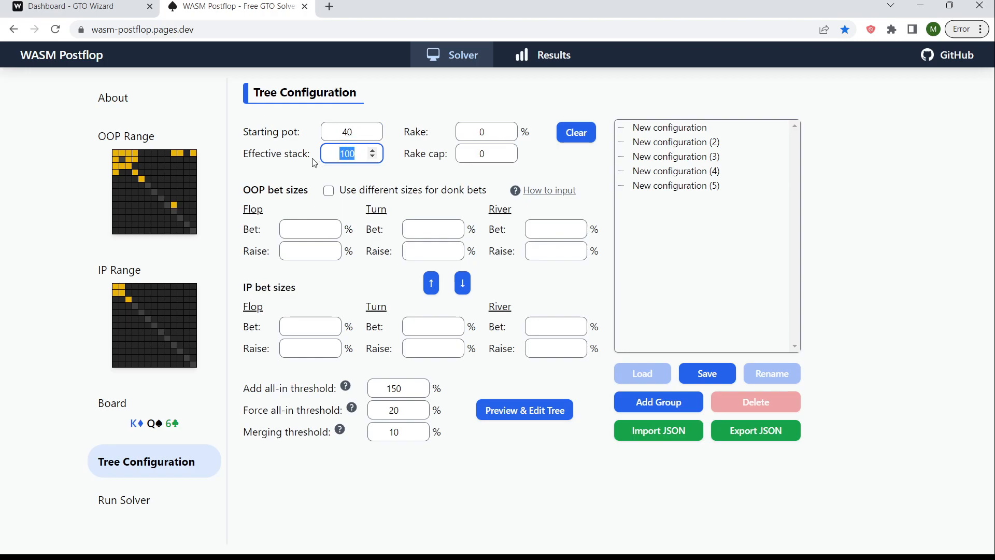
type("200")
- Set the flop bet size to 30% for OOP and 50% for IP
left_click(300, 240)
left_click(300, 227)
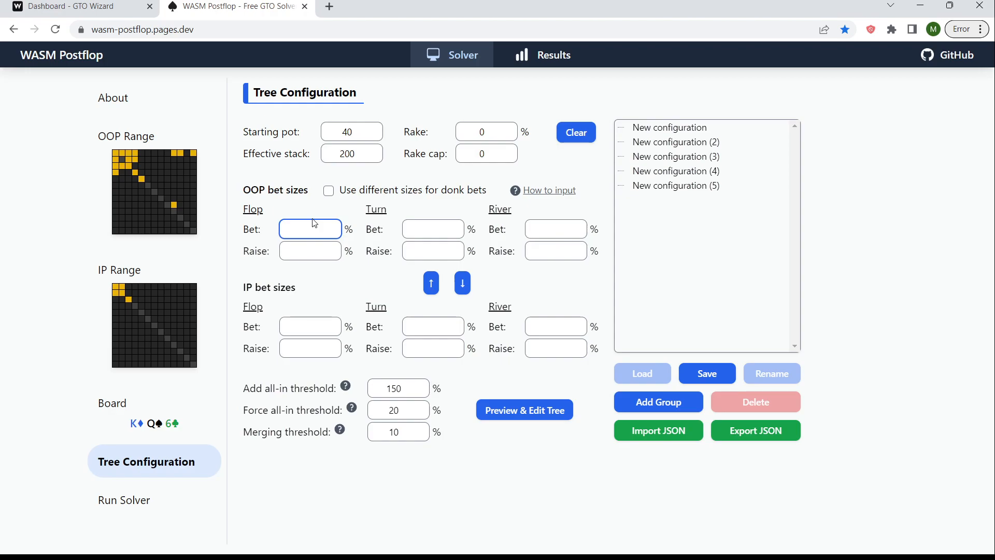
type("30")
left_click(301, 335)
type("50")
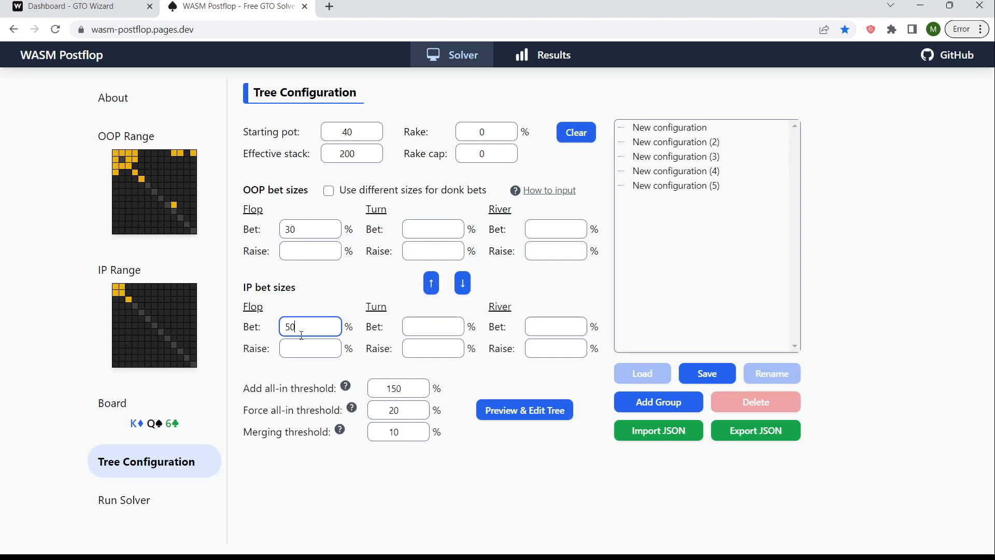
- Copy the IP flop bet size of 50% to the IP turn and river bets
double_click(303, 327)
key("ctrl+c")
left_click(445, 327)
key("ctrl+v")
left_click(580, 327)
key("ctrl+v")
- Copy the OOP flop bet size of 30% to the OOP turn and river bets
double_click(290, 230)
key("ctrl+c")
left_click(433, 229)
key("ctrl+v")
left_click(531, 230)
key("ctrl+v")
- Set the OOP raise size to 75% on the flop, turn and river
left_click(288, 258)
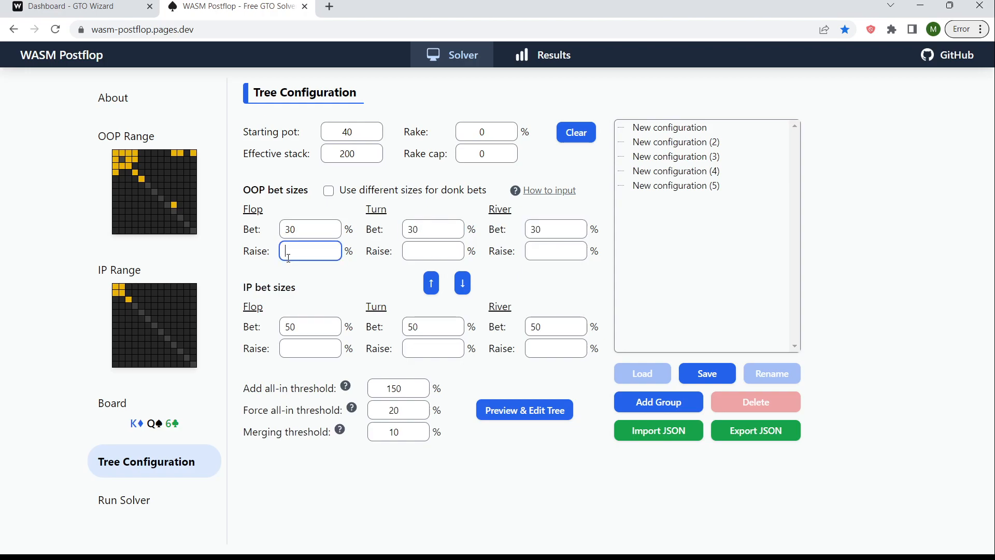
type("75")
left_click_drag(305, 256, 213, 261)
key("ctrl+c")
left_click(425, 249)
key("ctrl+v")
left_click(554, 251)
key("ctrl+v")
- Apply the same 75% raise size to IP on the flop, turn and river
left_click(324, 351)
key("ctrl+v")
left_click(404, 351)
key("ctrl+v")
left_click(544, 348)
key("ctrl+v")
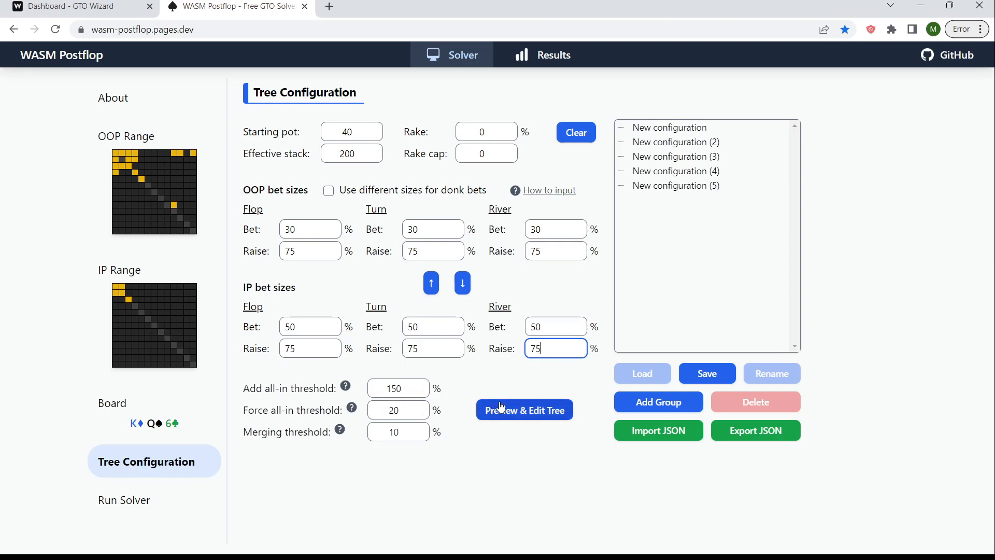
- Save the tree configuration under the name "Example"
left_click(724, 377)
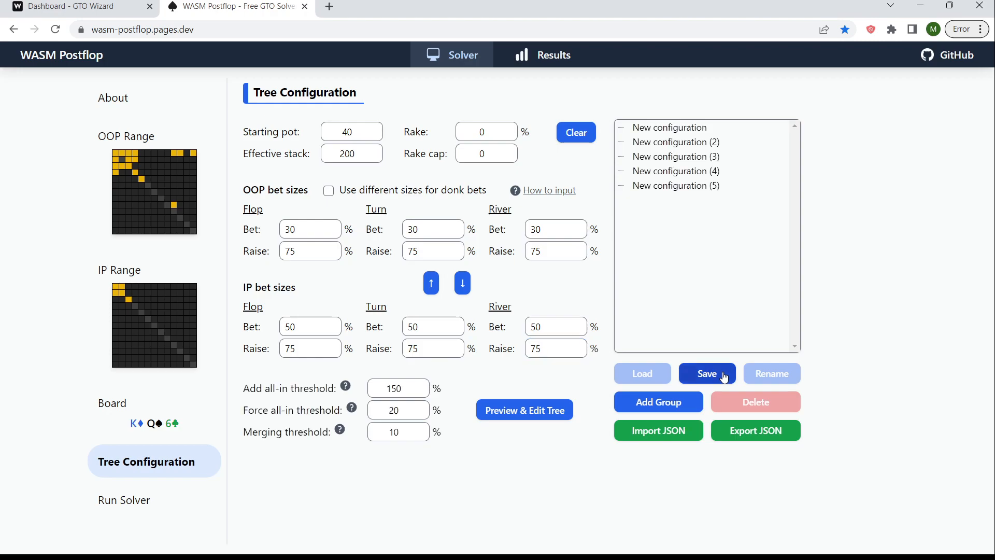
type("Example")
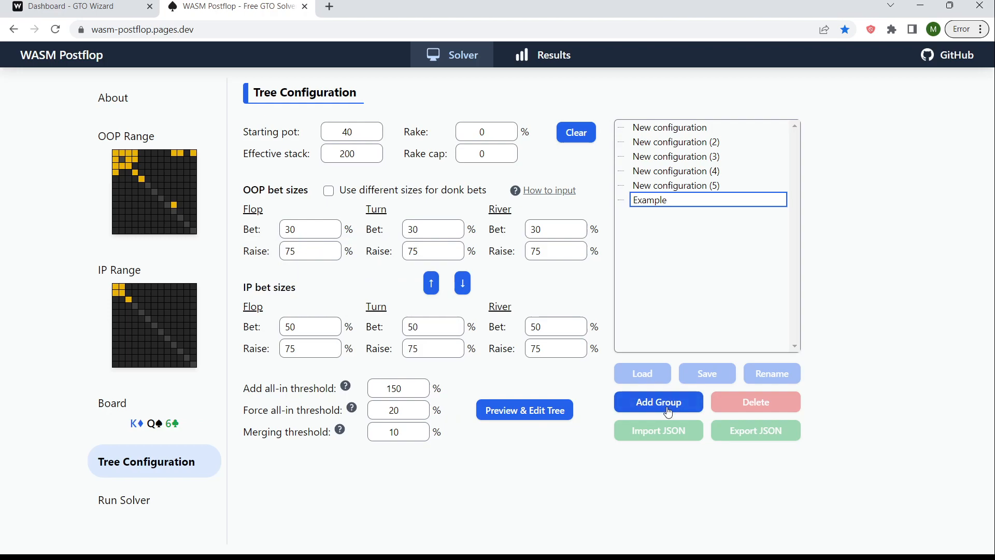
key("Return")
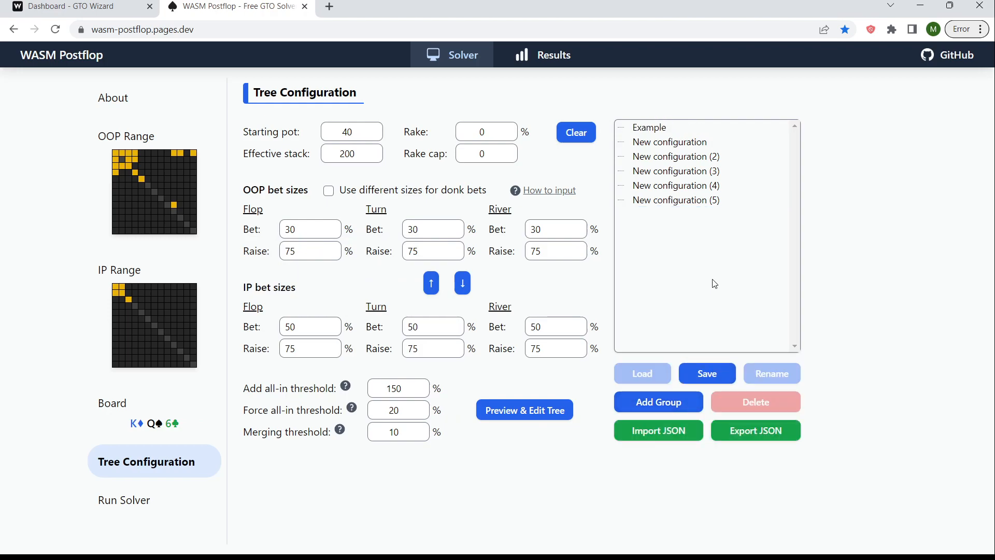
- Build a new tree for the solver with 12 threads and set the target exploitability to 1%
left_click(169, 498)
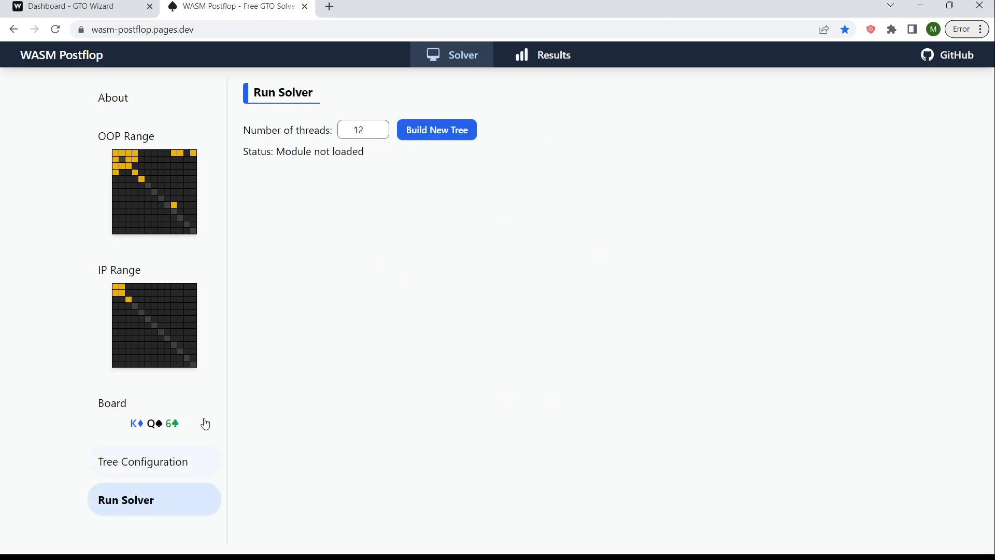
left_click(434, 131)
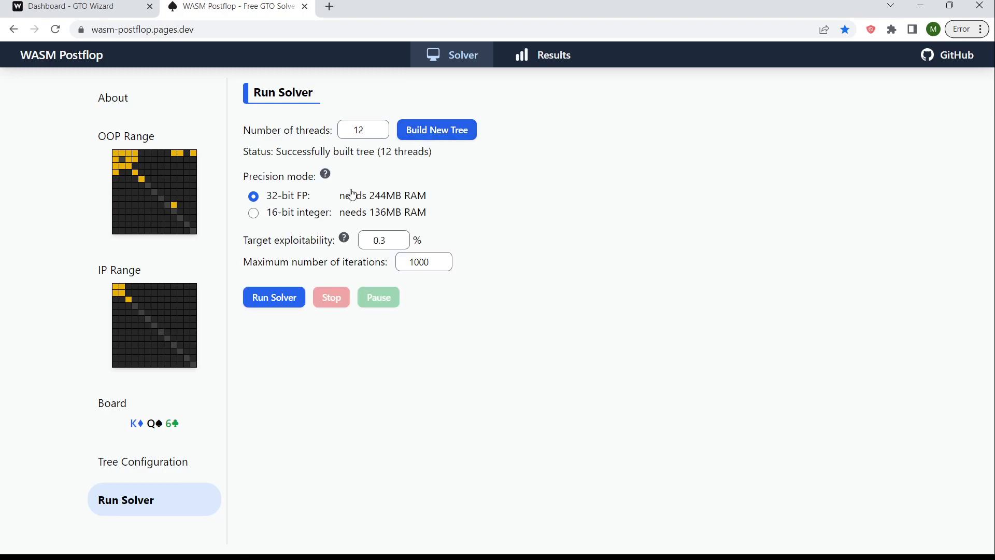
left_click_drag(387, 238, 382, 240)
key("BackSpace")
key("BackSpace")
key("BackSpace")
type("1.0")
- Run the solver on the built tree and open its results
left_click(288, 294)
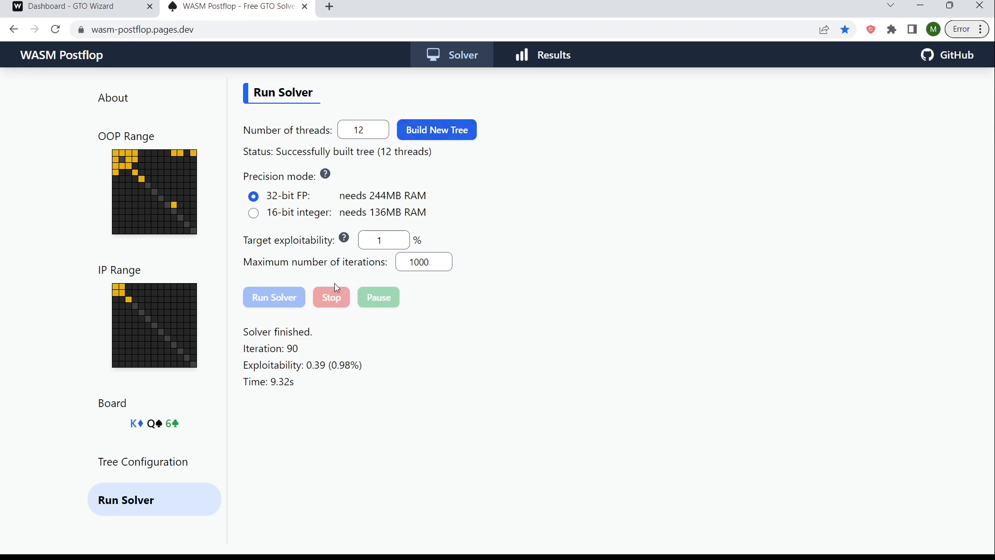
left_click(551, 60)
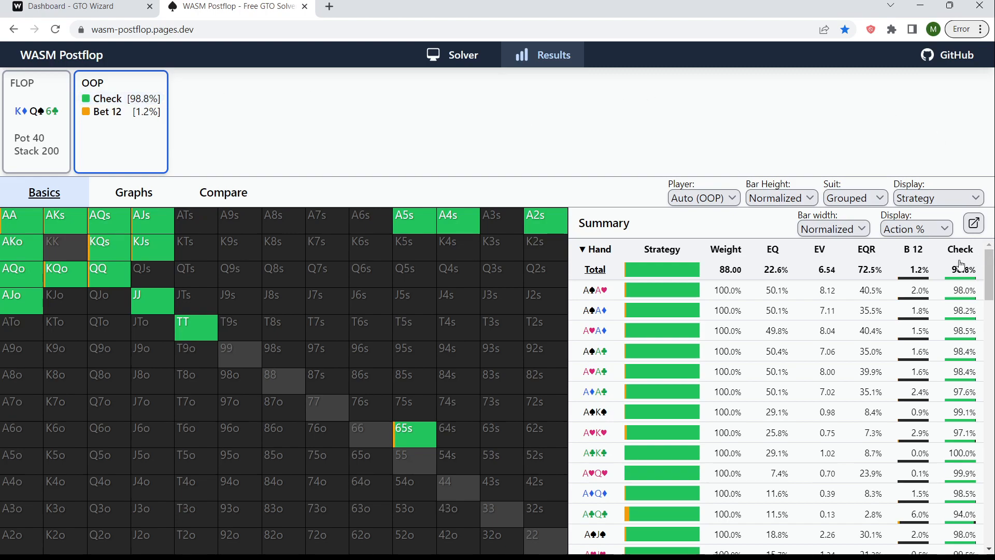
- Review the whole per-hand summary of OOP's flop strategy, from AA down to 65s
left_click_drag(991, 277, 992, 297)
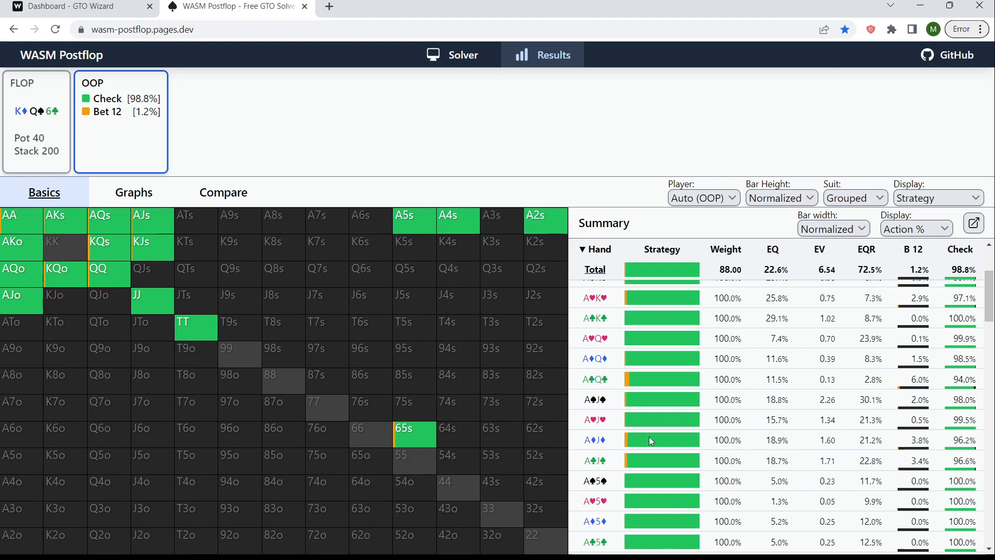
left_click_drag(991, 301, 987, 539)
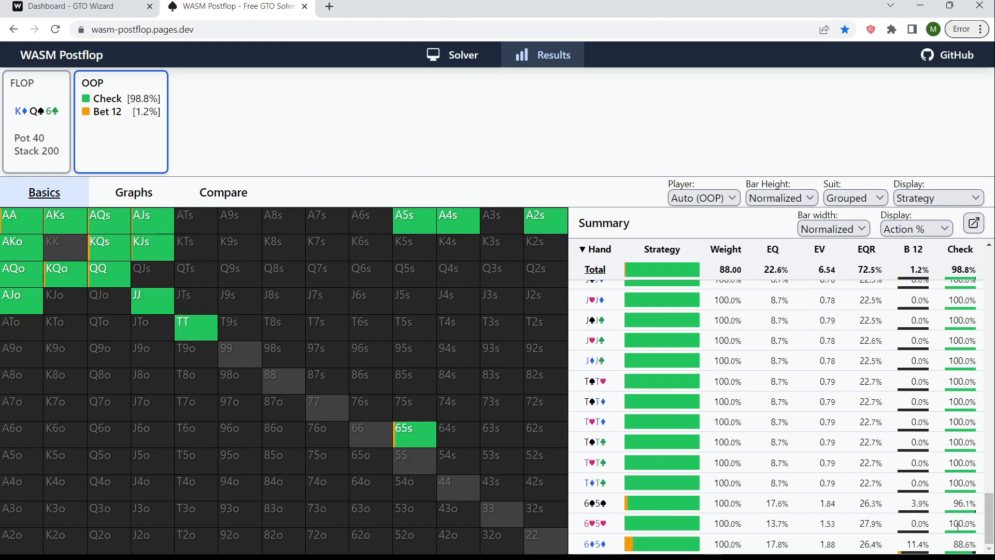
left_click_drag(992, 526, 991, 264)
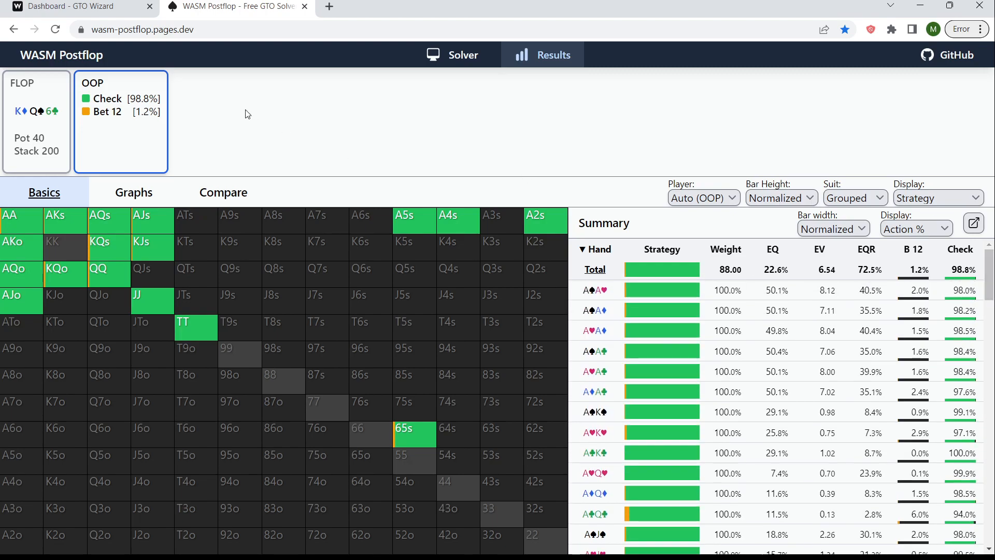
- Choose Check for OOP on the flop and inspect IP's strategy with AA and KK
left_click(128, 104)
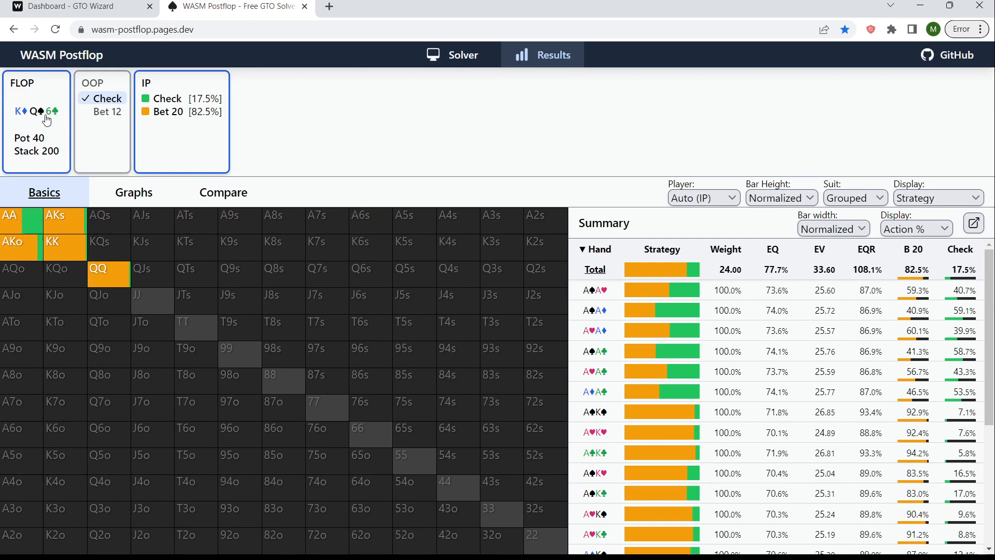
mouse_move(23, 220)
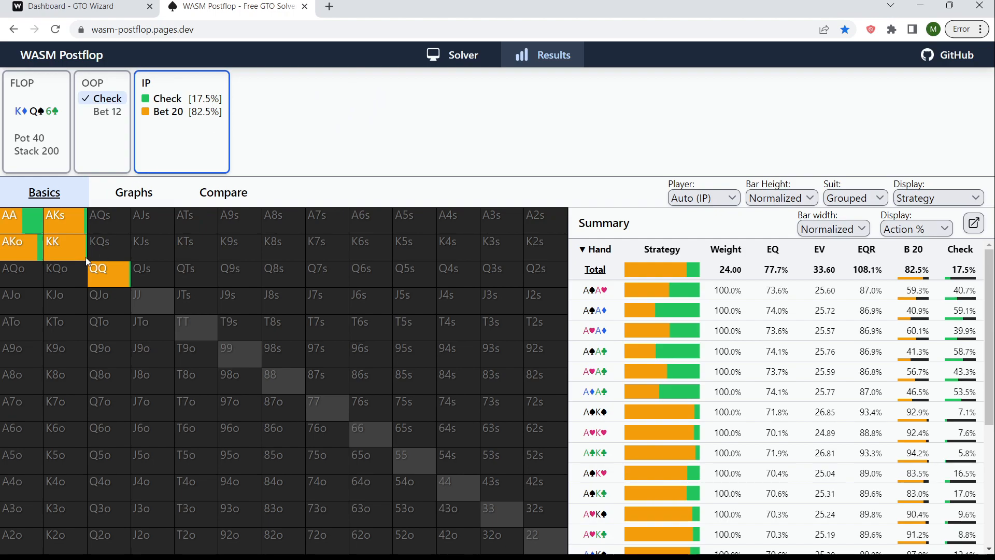
mouse_move(71, 260)
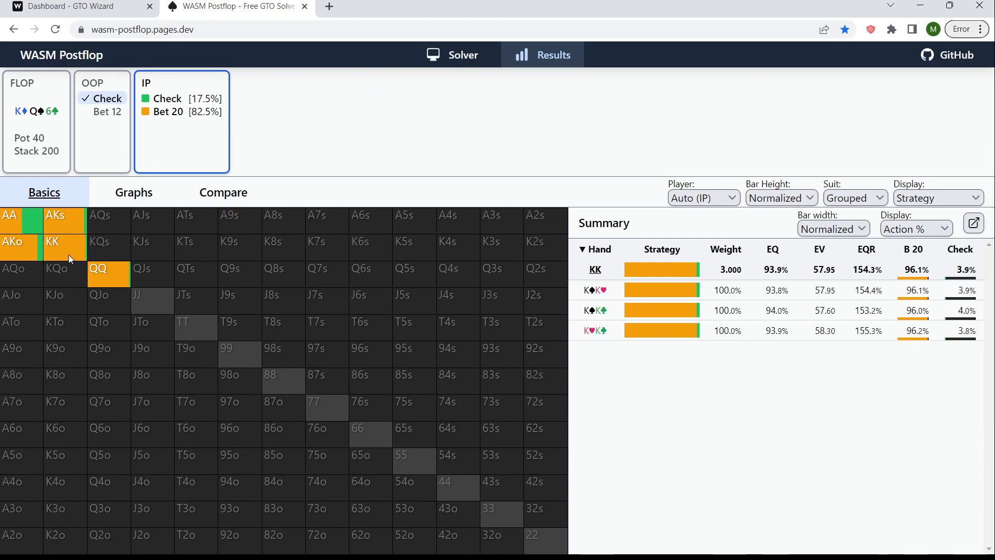
- Choose Bet 20 for IP on the flop and inspect OOP's response with TT and AKs
left_click(195, 118)
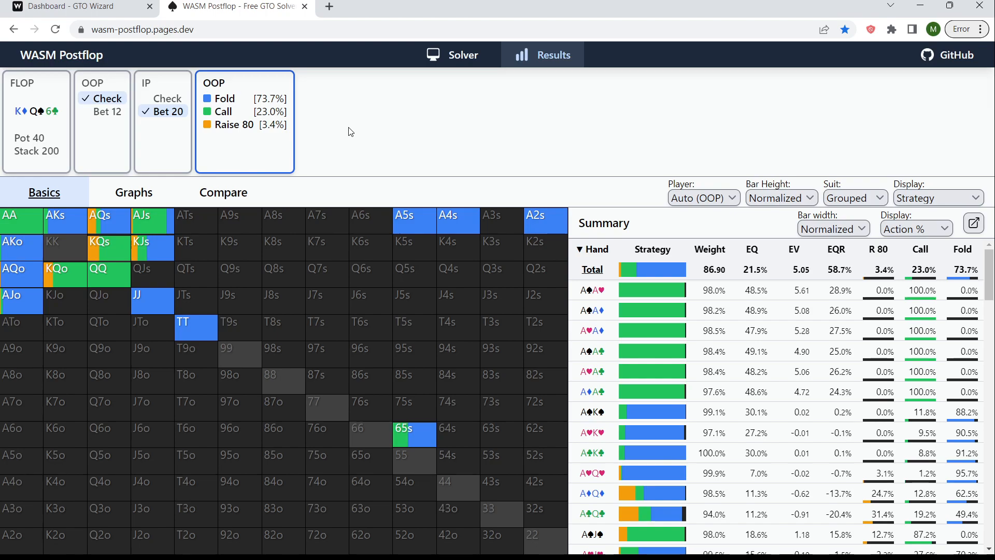
mouse_move(180, 336)
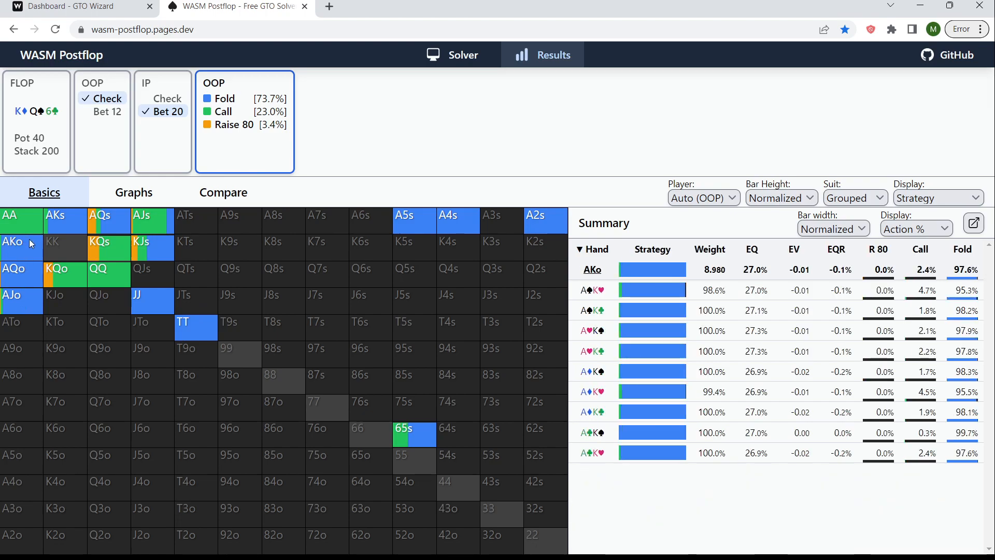
mouse_move(61, 226)
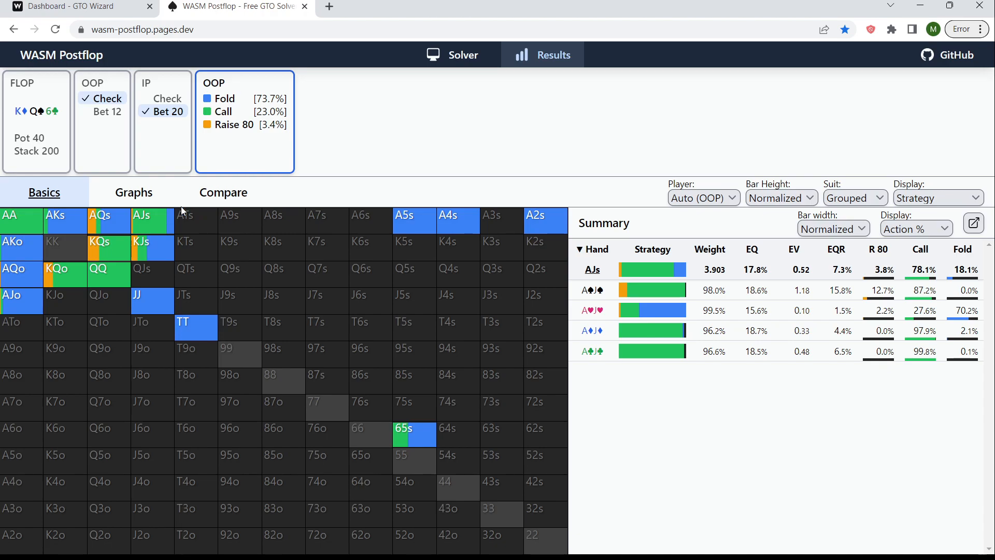
- Choose Call for OOP on the flop, deal the A♠ as the turn card and inspect OOP's AA strategy
left_click(266, 117)
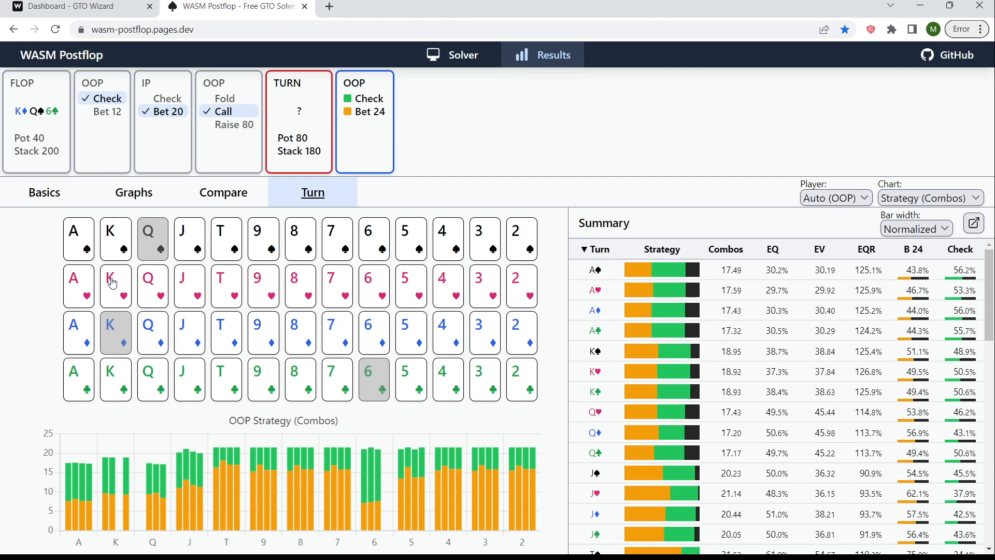
left_click(82, 238)
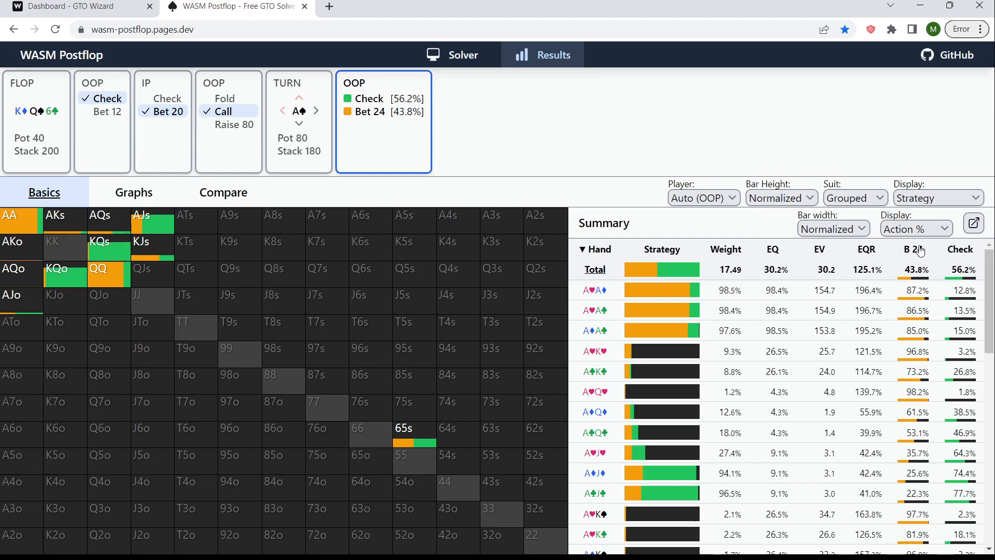
mouse_move(26, 221)
- Display EV in the hand grid to examine OOP's KQs and KQo, and return the grid to Strategy
left_click(935, 198)
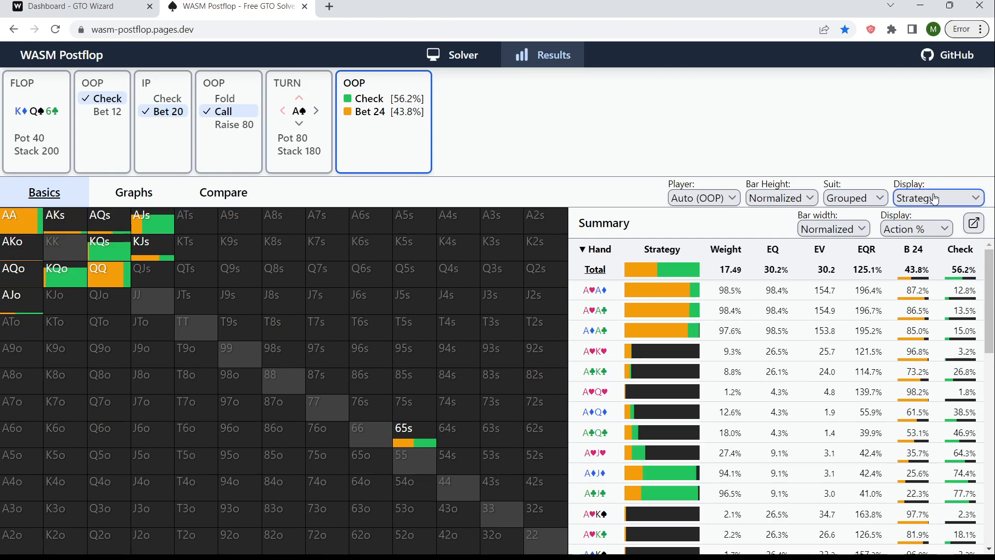
left_click(918, 302)
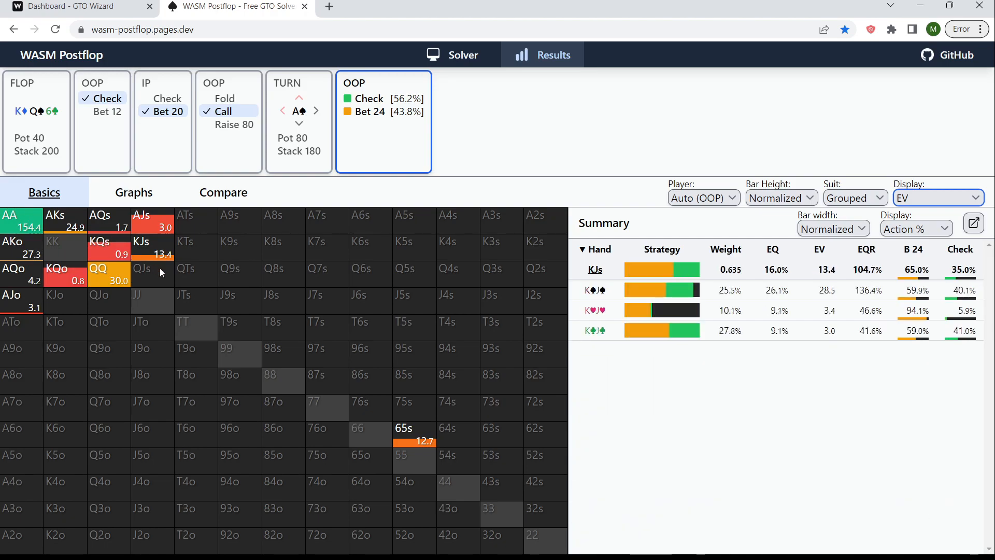
mouse_move(106, 252)
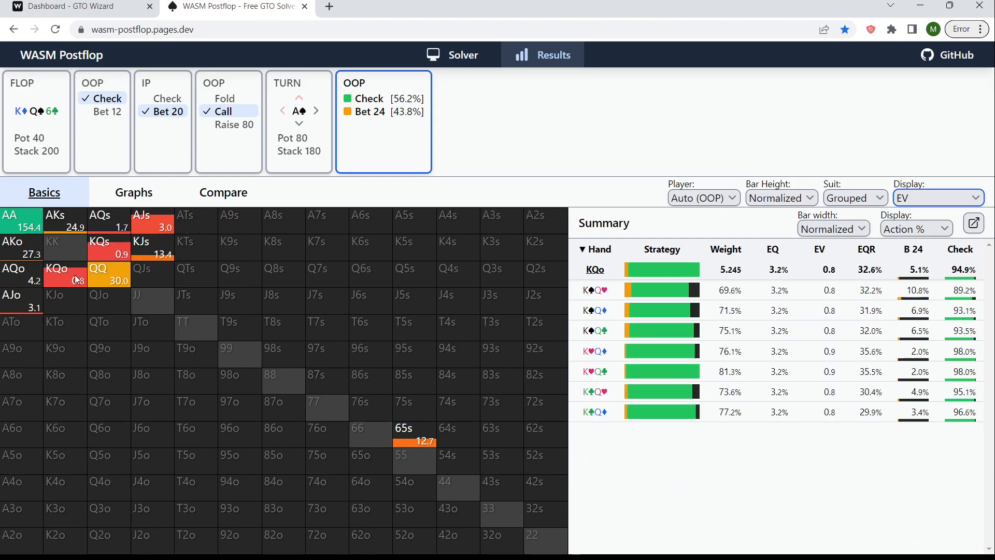
mouse_move(70, 266)
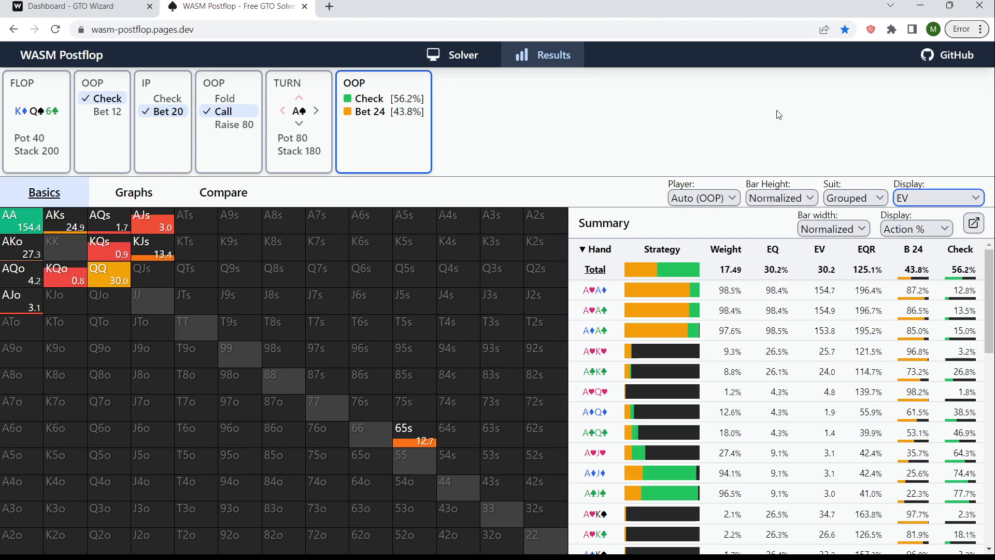
left_click(924, 204)
left_click(911, 215)
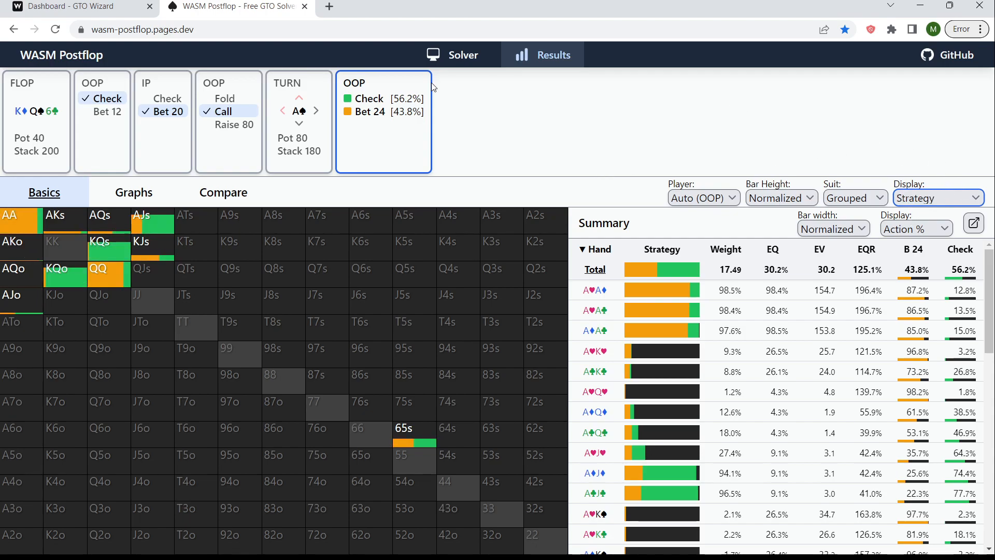
- Choose Check for OOP on the A♠ turn and inspect IP's strategy with AA and KK
left_click(94, 248)
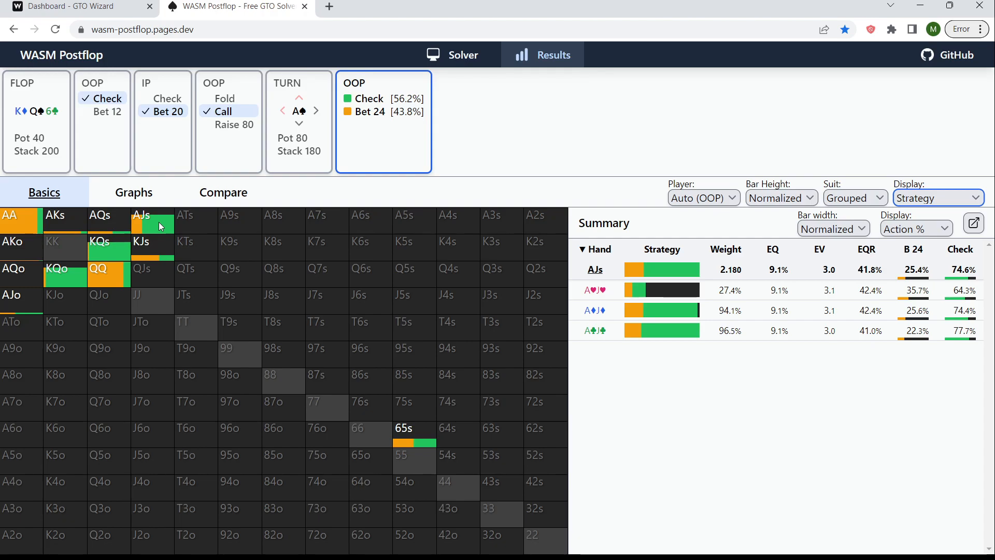
left_click(363, 100)
left_click(78, 252)
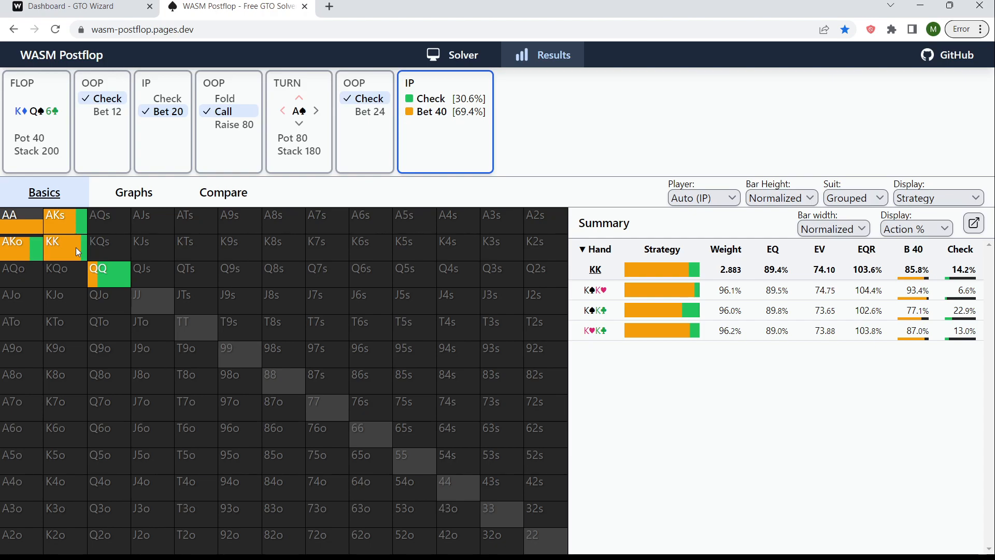
mouse_move(15, 215)
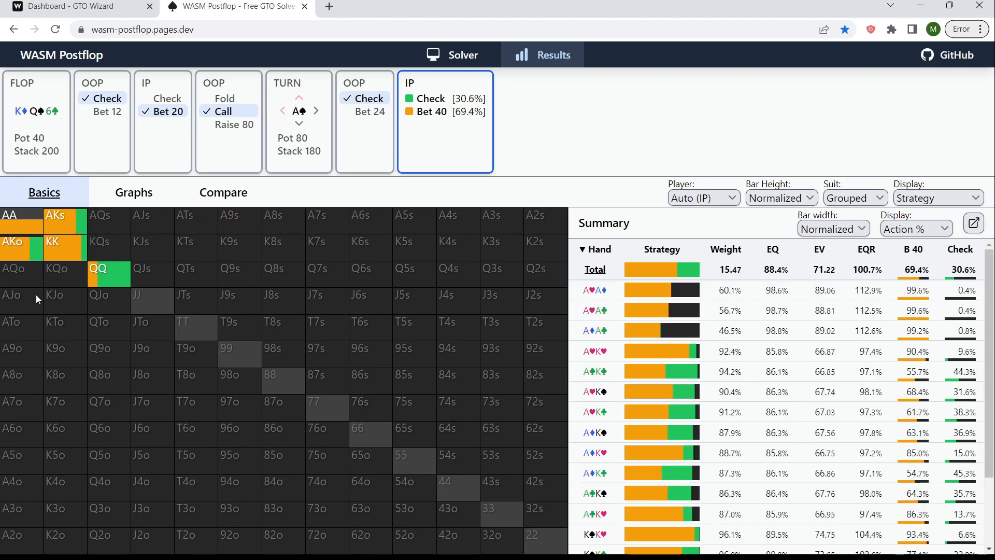
mouse_move(58, 235)
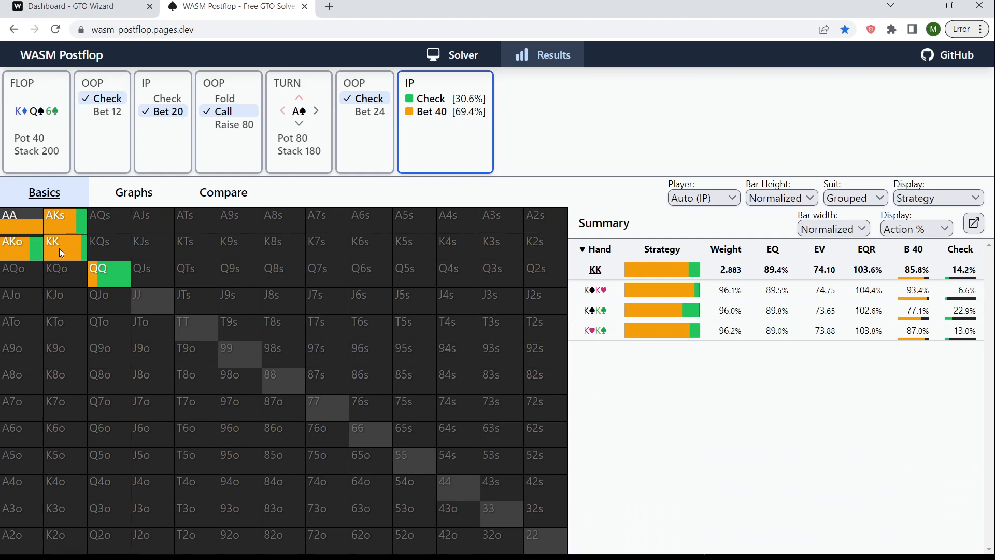
- Choose Bet 40 for IP and Call for OOP on the turn, and deal the 5♠ as the river card
left_click(444, 113)
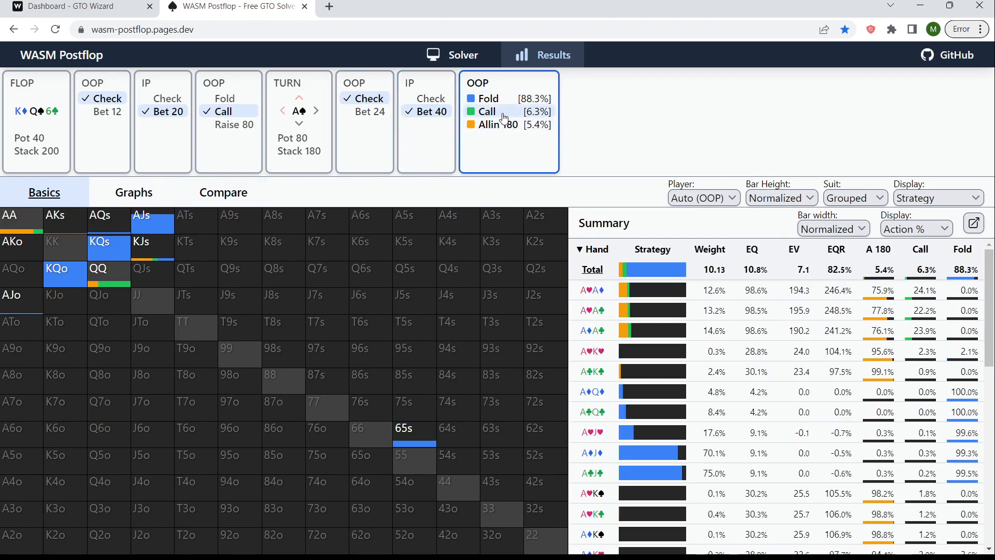
left_click(485, 111)
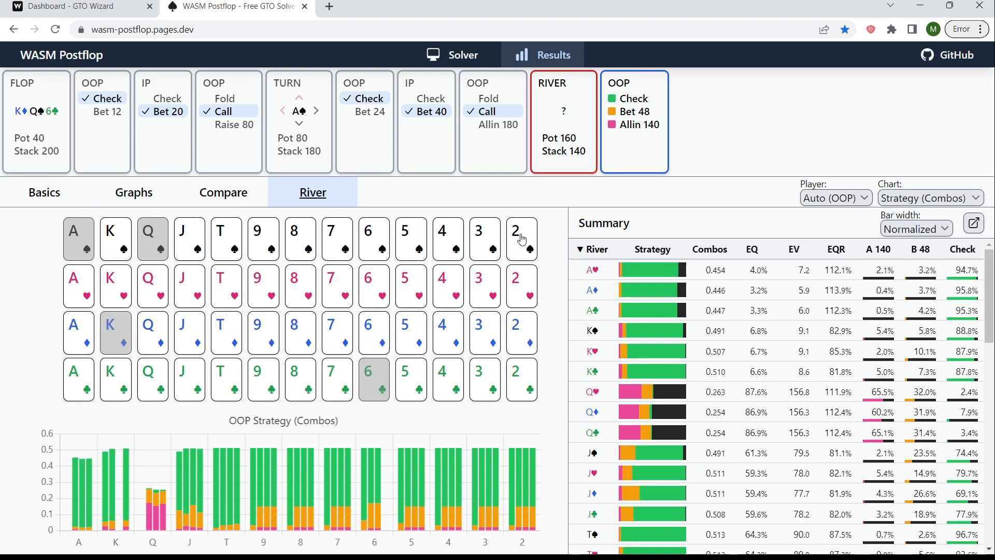
left_click(410, 248)
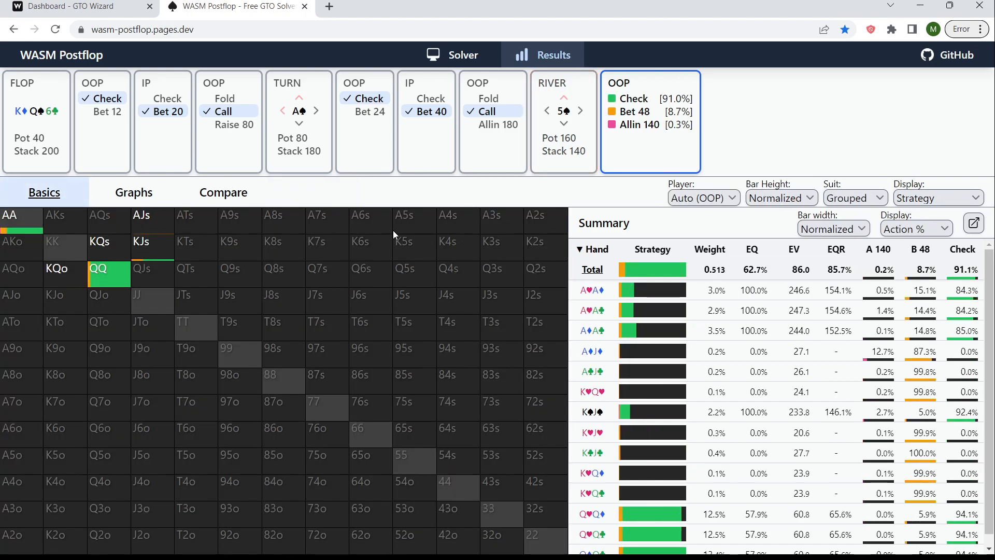
- Preview IP's river strategy after an OOP check, compare it across river cards while keeping the 5♠, and return to OOP's river decision
left_click(630, 102)
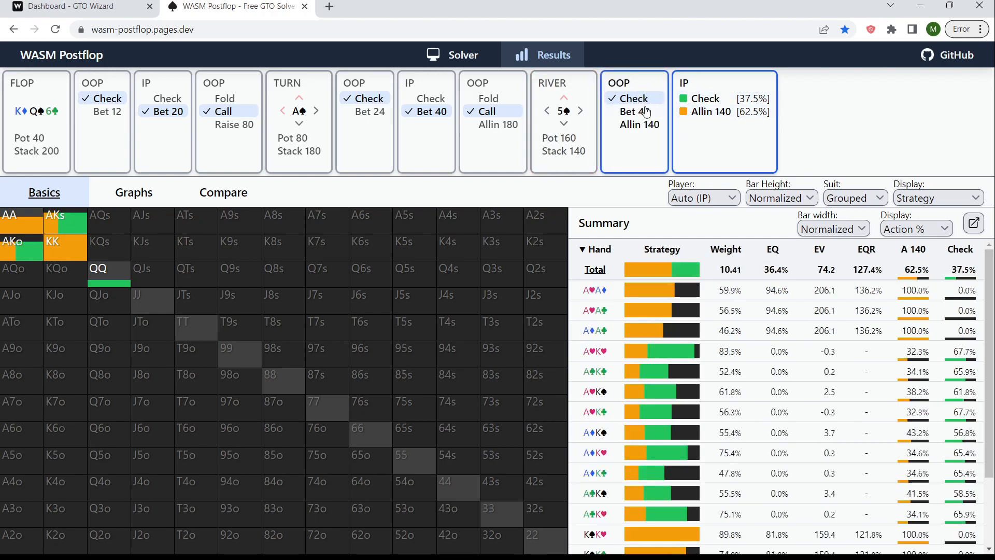
left_click(582, 142)
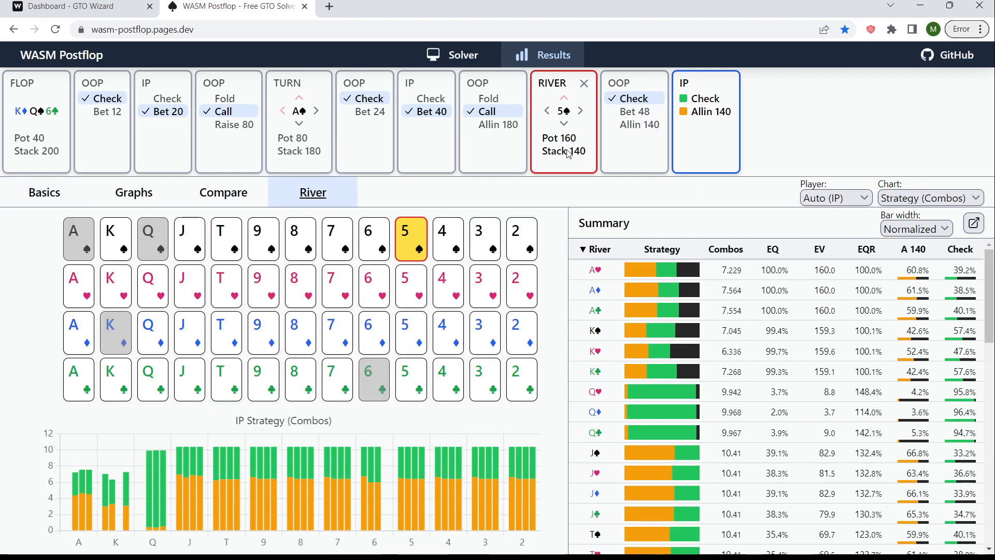
left_click(415, 242)
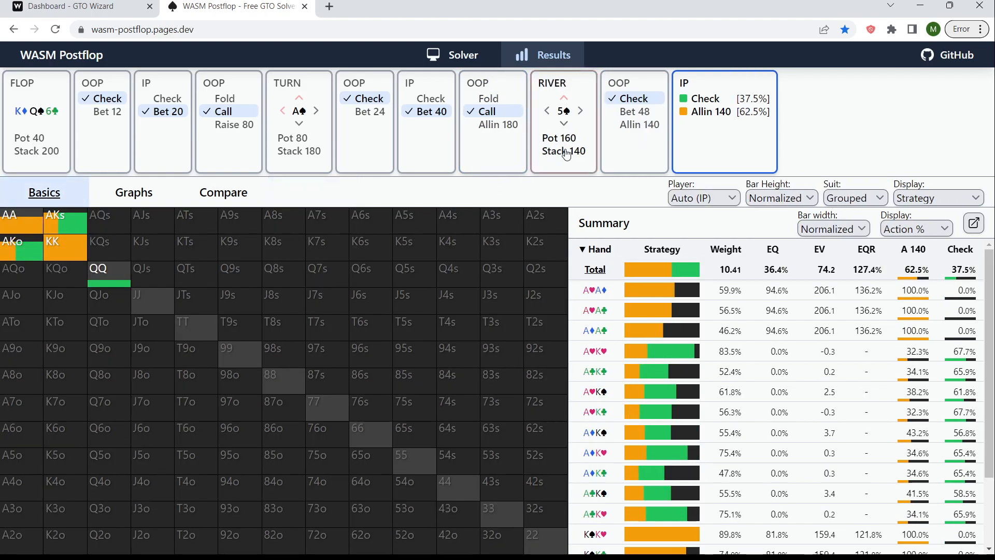
left_click(630, 98)
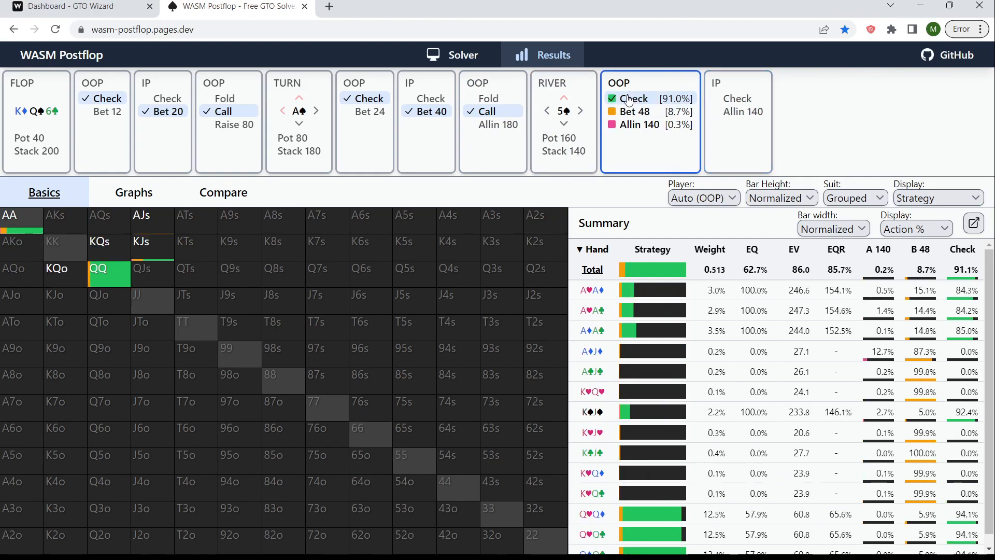
- Choose Check for OOP on the 5♠ river, inspect IP's AA and KK, and choose Allin 140 for IP
left_click(612, 101)
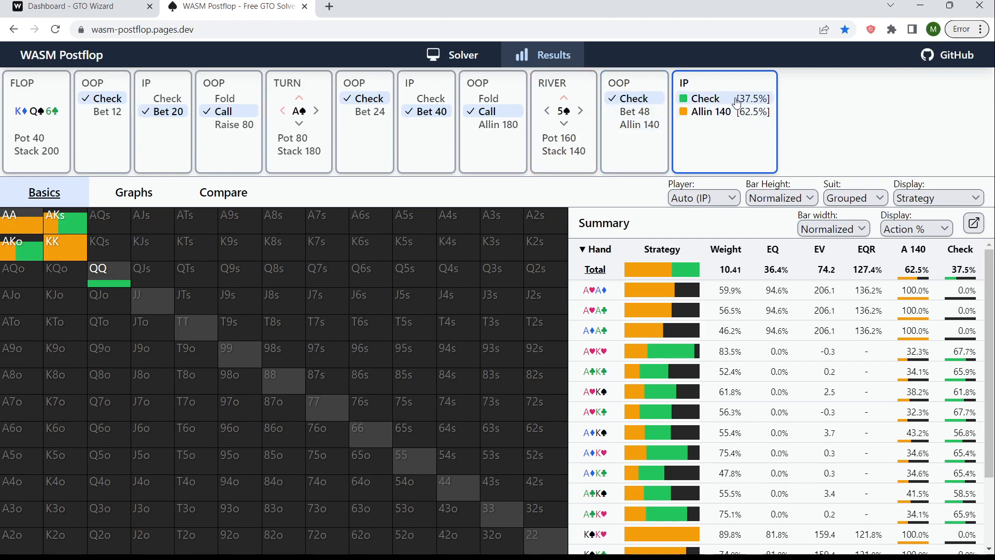
mouse_move(16, 226)
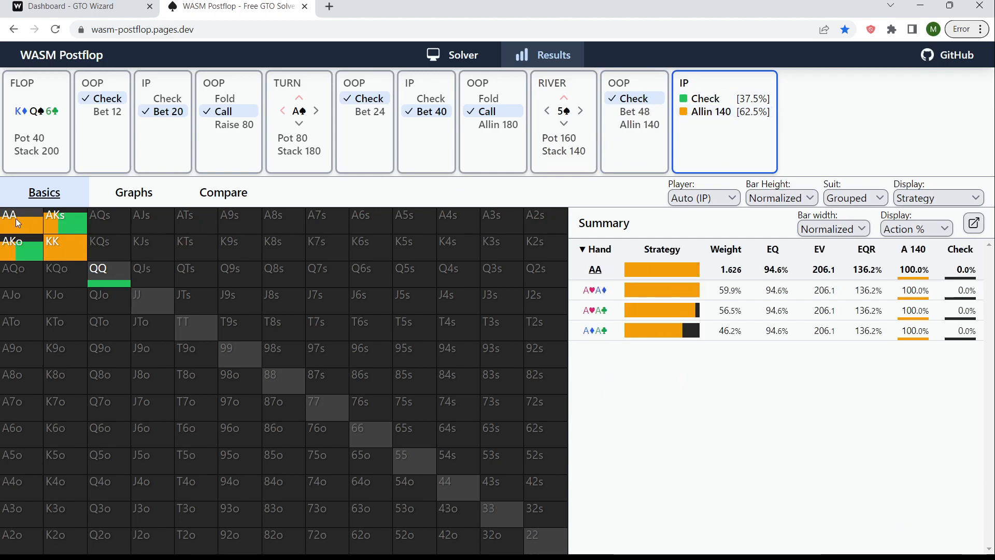
mouse_move(49, 243)
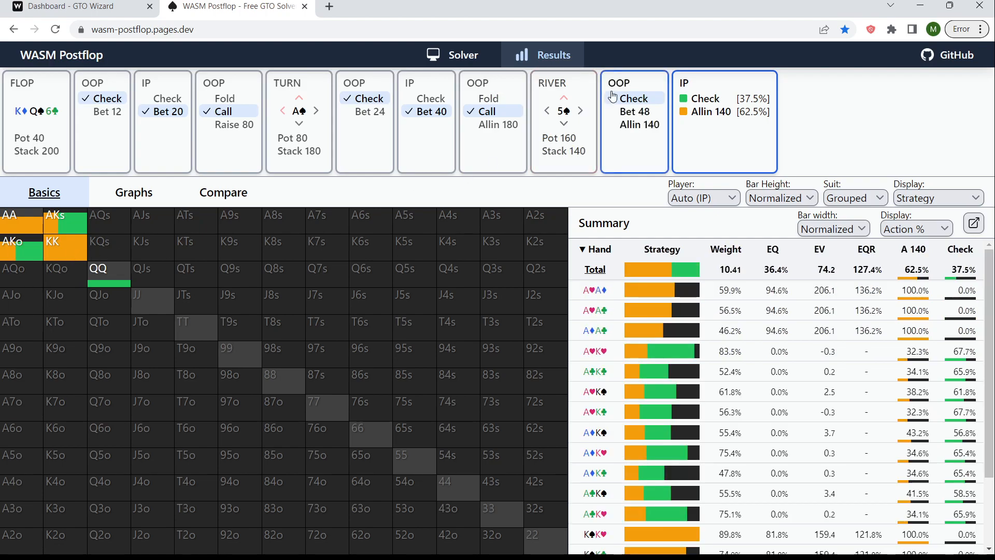
left_click(725, 114)
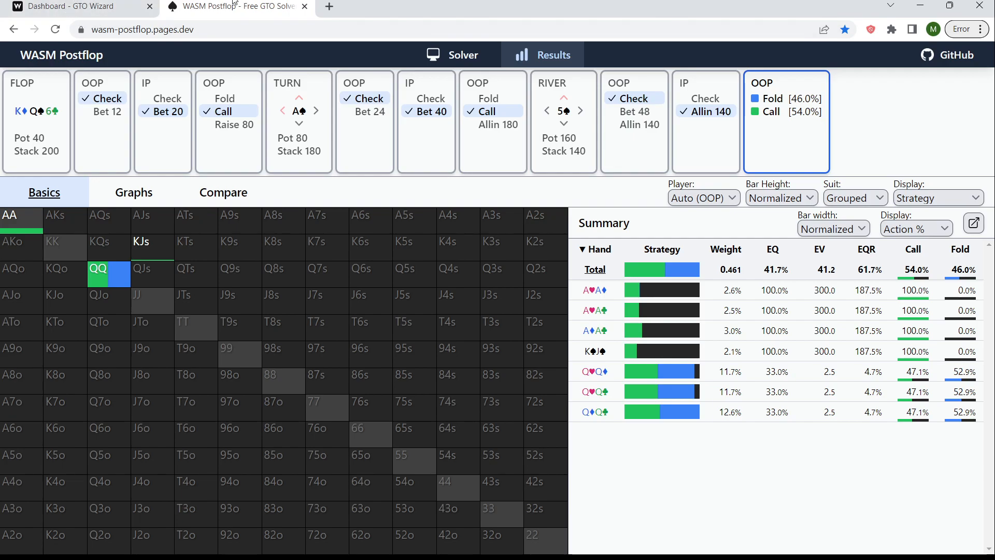
- Switch to GTO Wizard, open its Trainer and view the available solution options without changing the selection
left_click(64, 5)
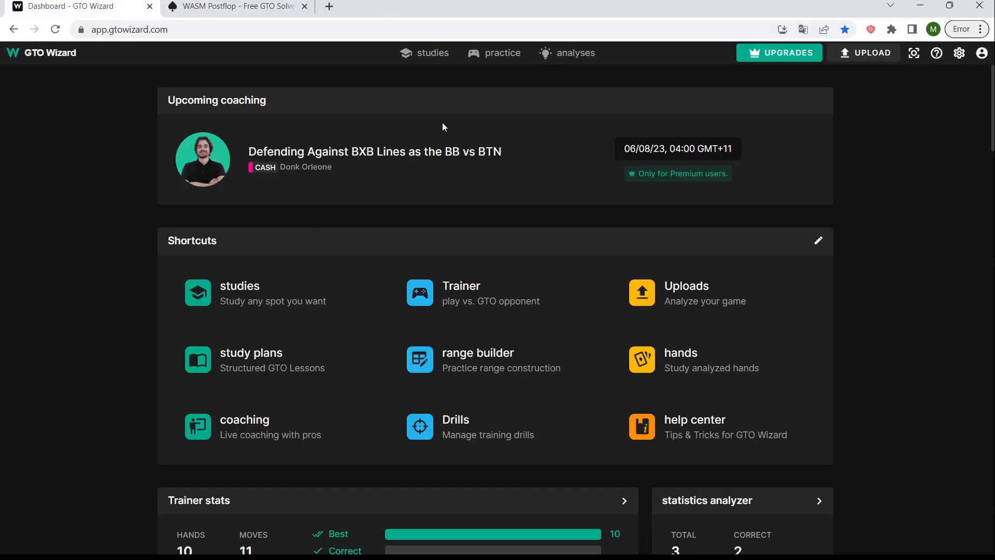
left_click(467, 286)
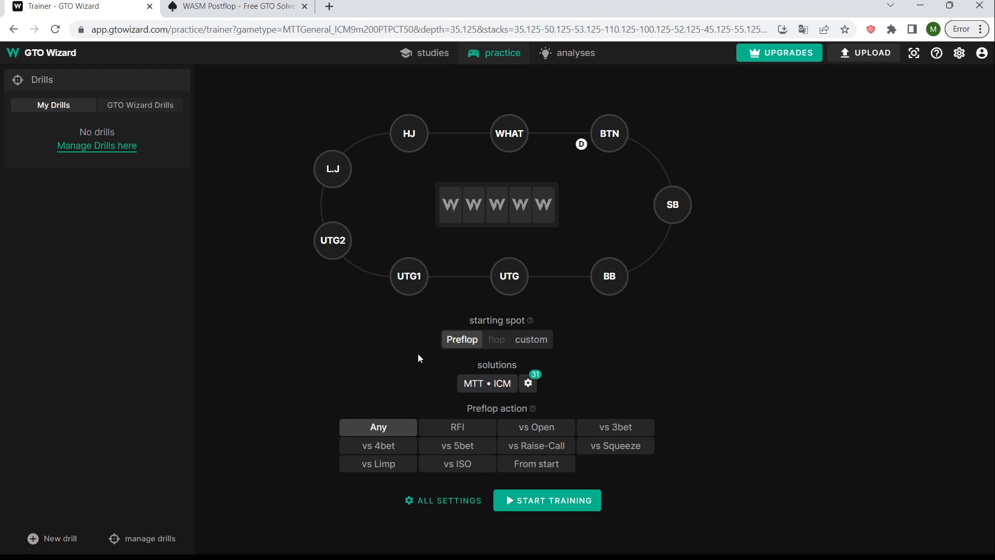
left_click(473, 385)
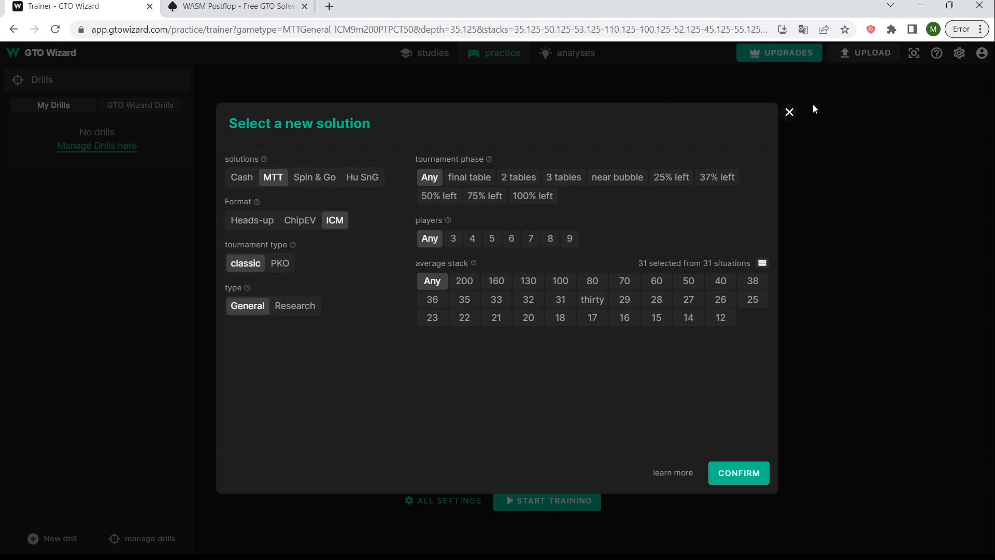
left_click(790, 112)
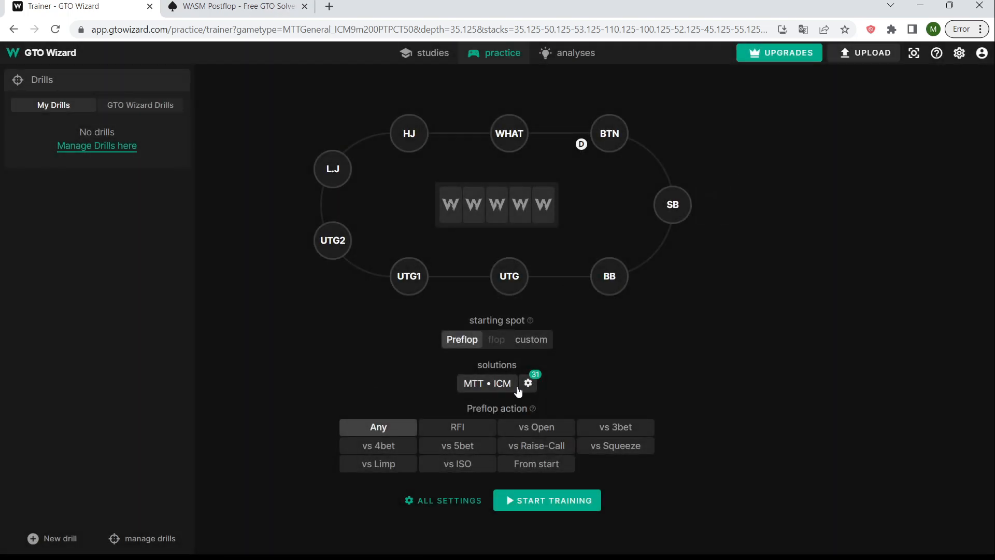
- Start a training session with the MTT ICM solutions and review the expanded trainer controls, including the additional game speed and time bank options
left_click(552, 504)
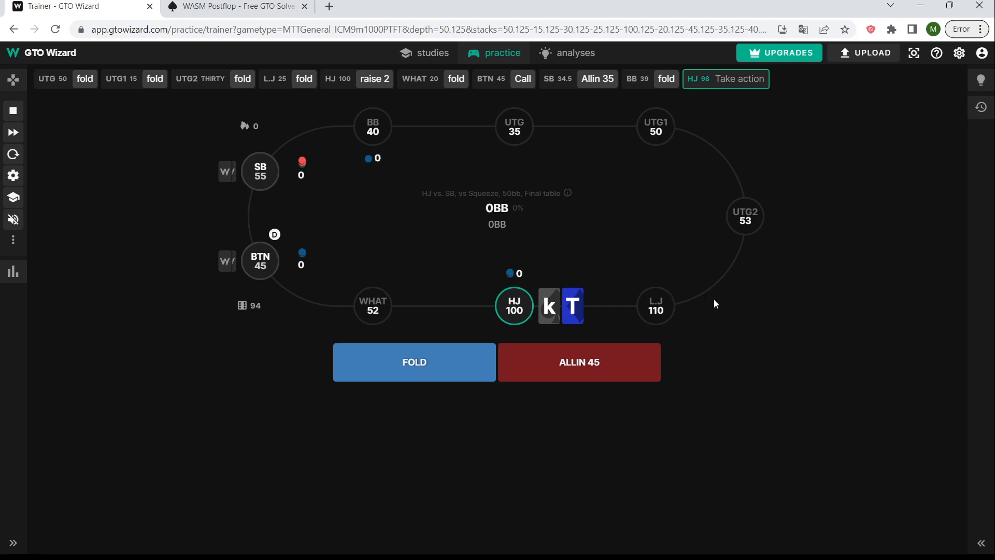
left_click(14, 81)
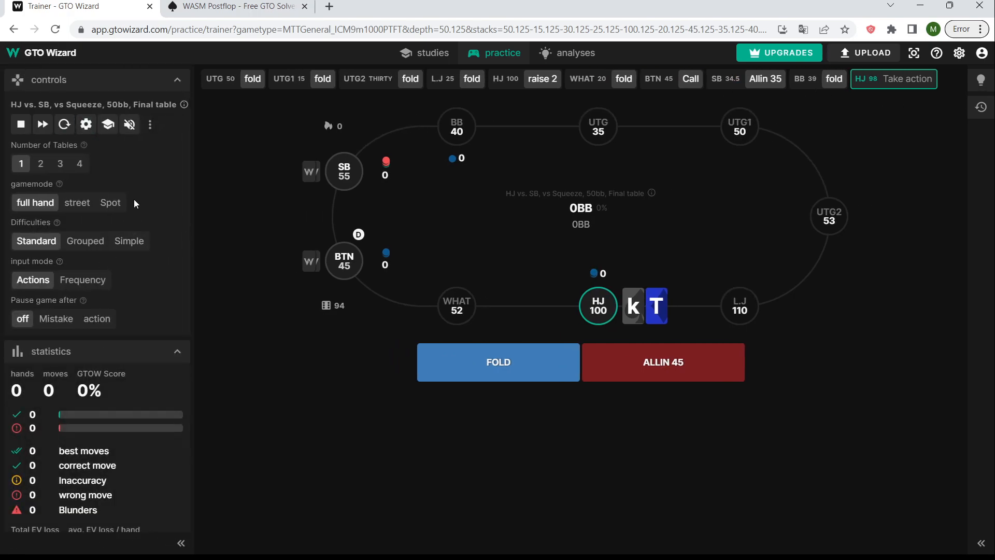
mouse_move(130, 124)
left_click(151, 124)
mouse_move(225, 169)
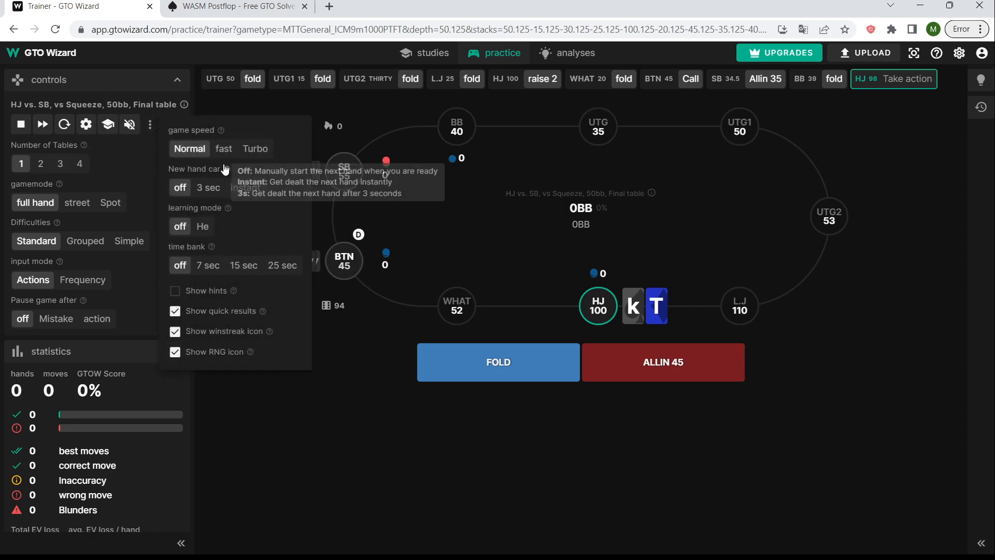
left_click(350, 386)
scroll(98, 311, "down", 1)
scroll(99, 311, "up", 1)
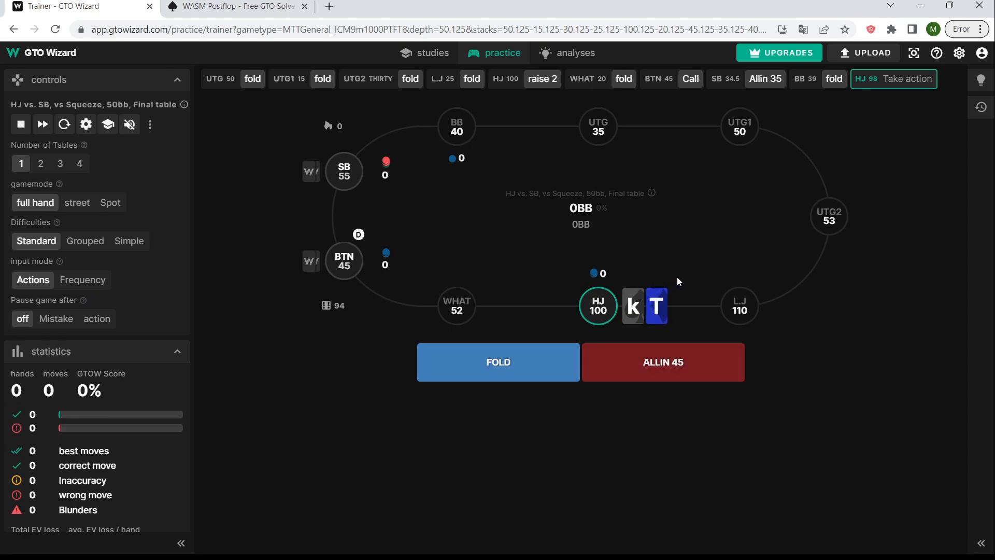
- Fold the HJ's KT against the SB squeeze, and view the appearance settings without changing them
left_click(514, 361)
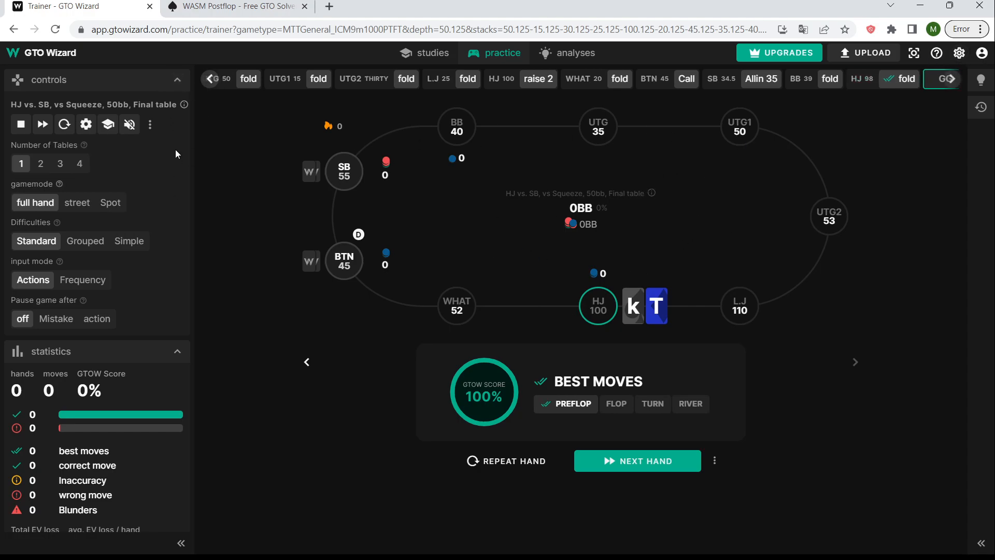
left_click(960, 52)
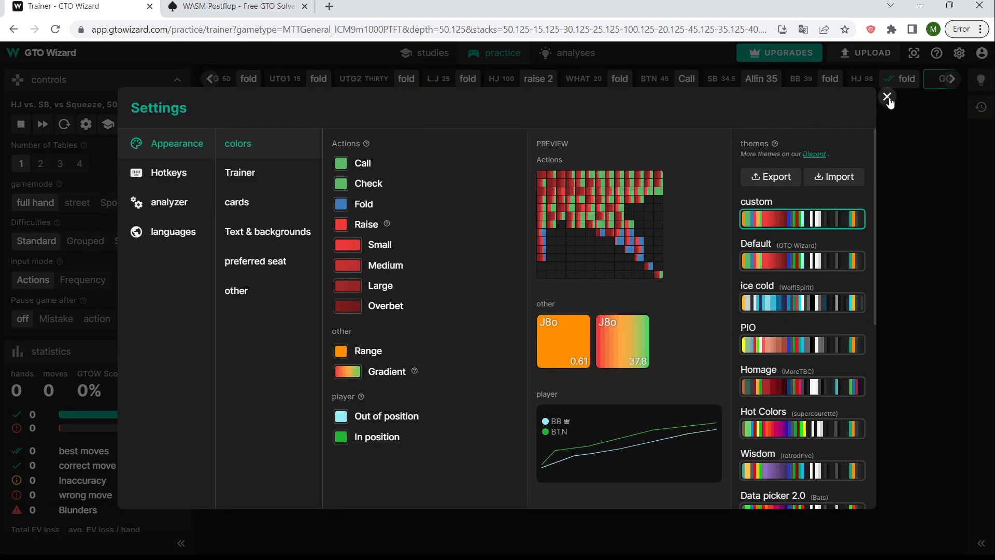
left_click(887, 97)
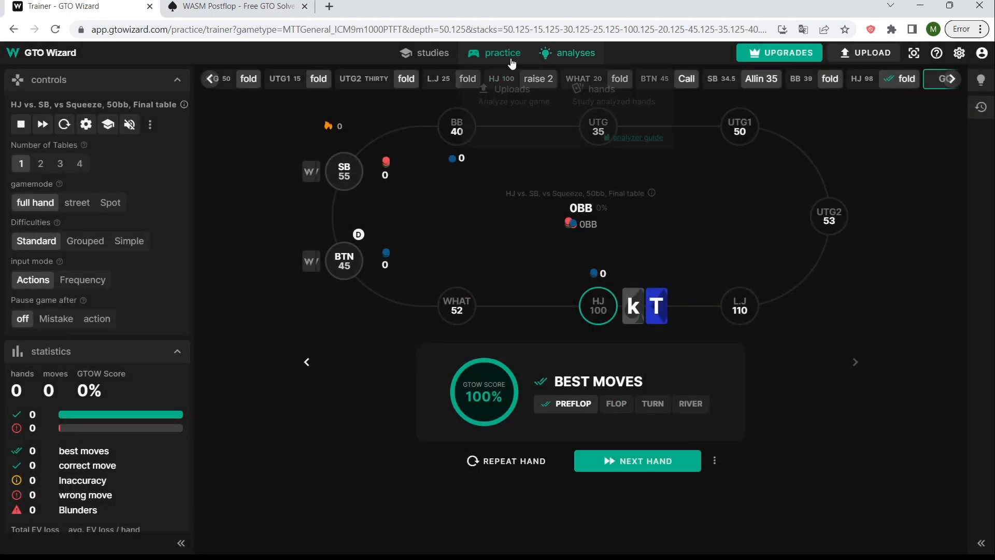
- Leave the finished hand by reopening the Trainer from the practice tools, and reload the page
mouse_move(482, 61)
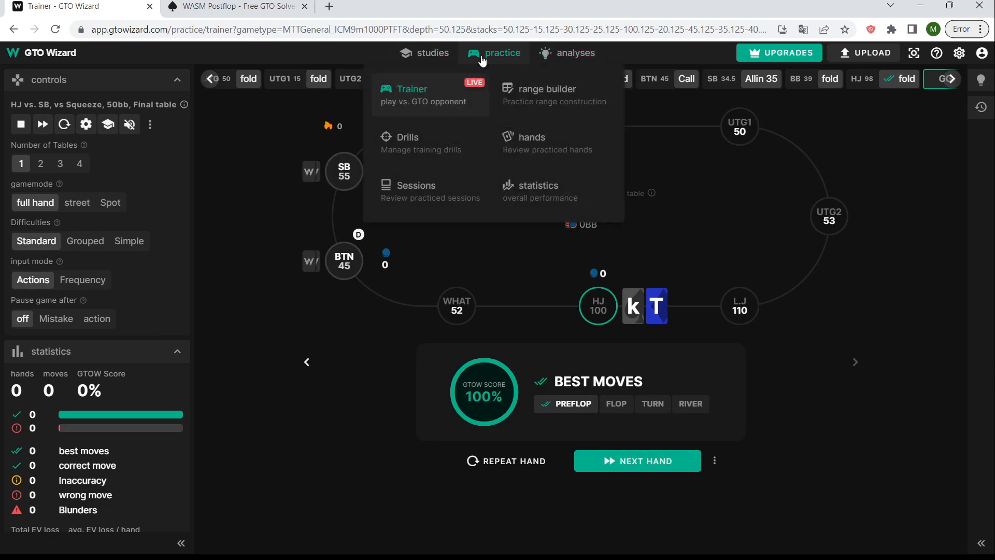
left_click(424, 100)
left_click(56, 30)
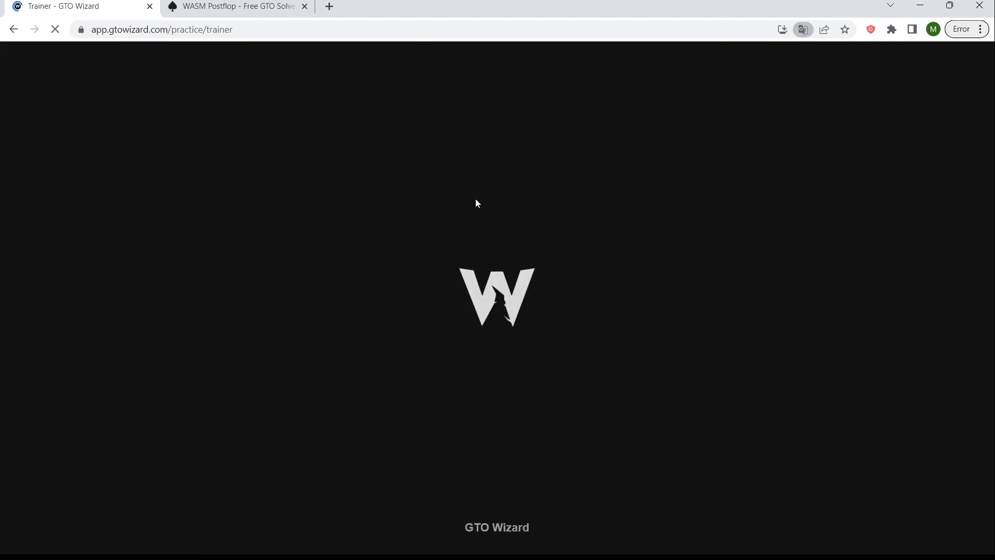